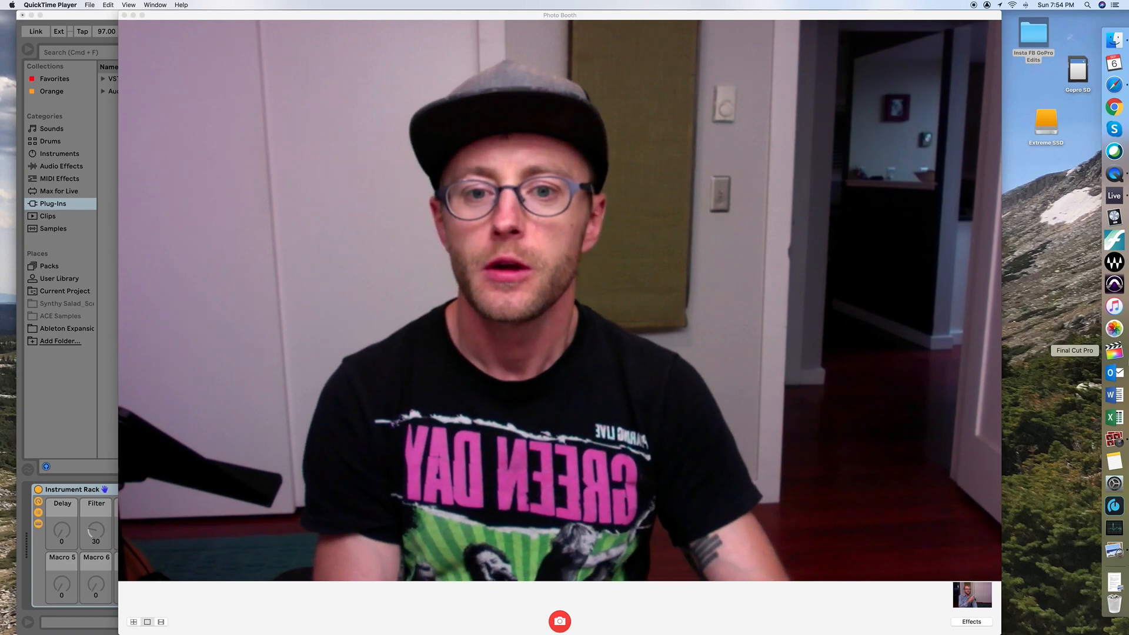
Shrink the Photo Booth window, place it beside the Ableton Live window, and bring Live to the front.
click(112, 195)
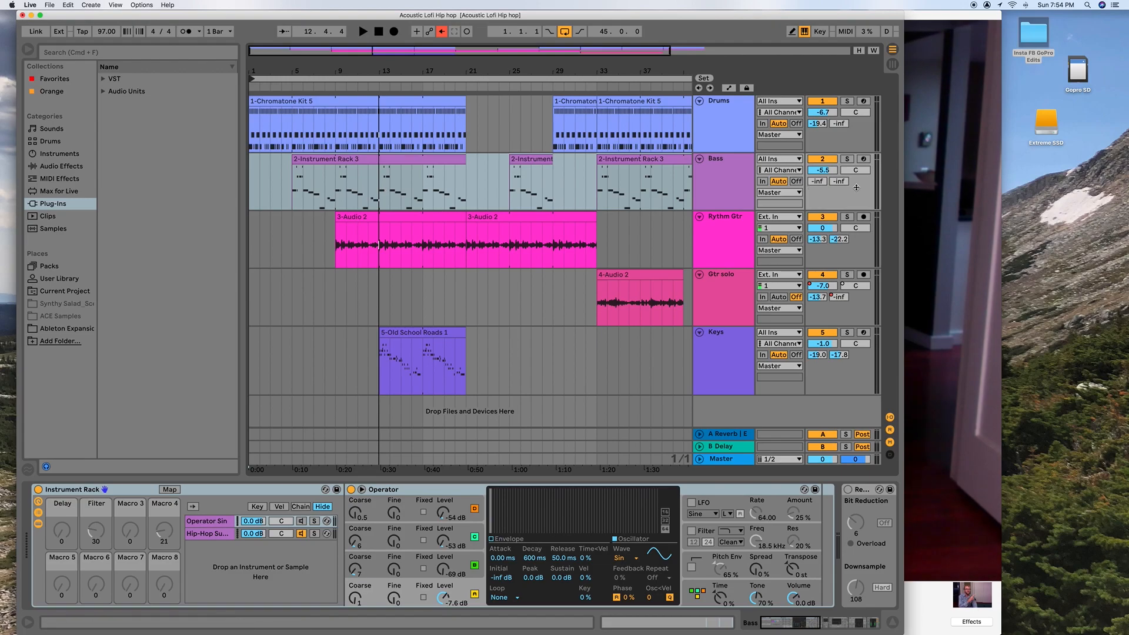
click(952, 82)
drag(1000, 633, 382, 222)
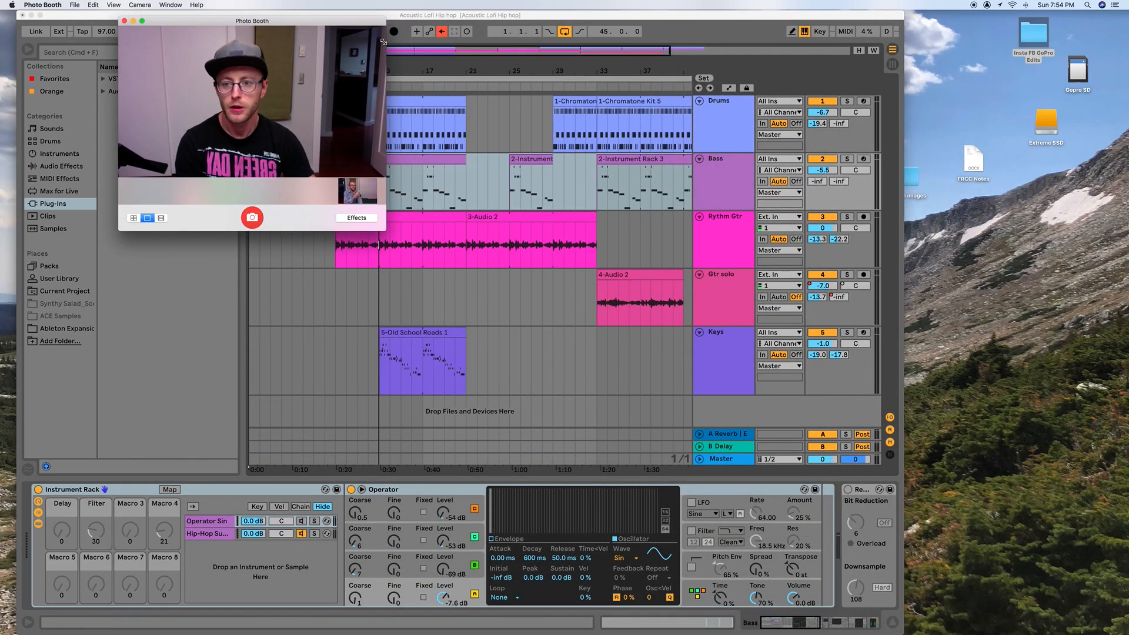
drag(302, 16, 1052, 6)
click(795, 18)
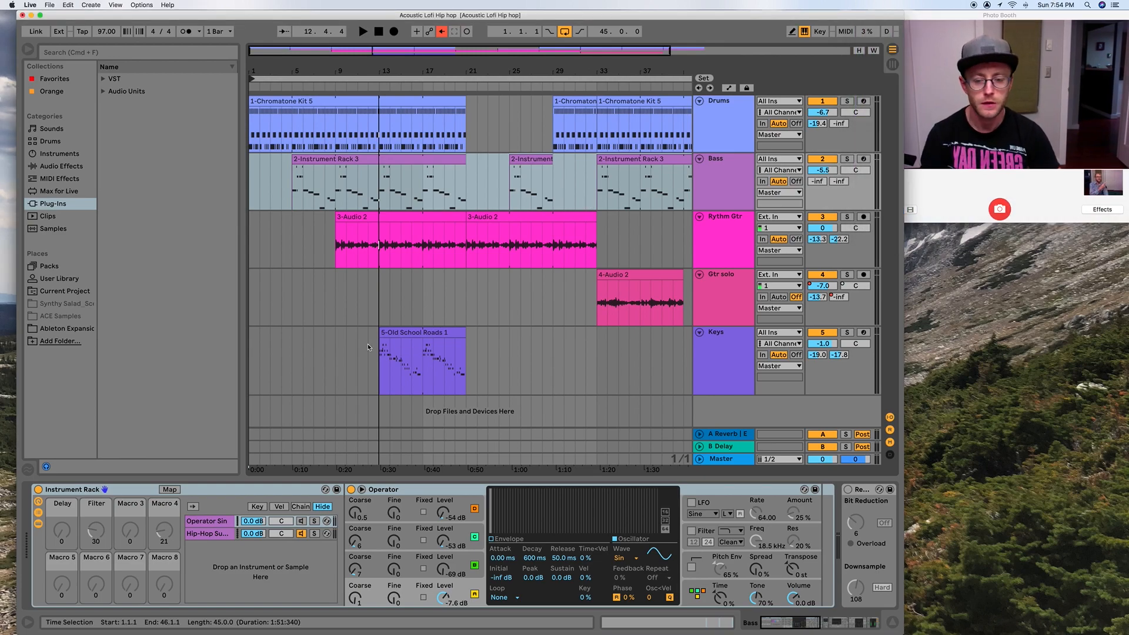
Delete the existing Auto Filter from the end of the Drums track's device chain.
click(732, 126)
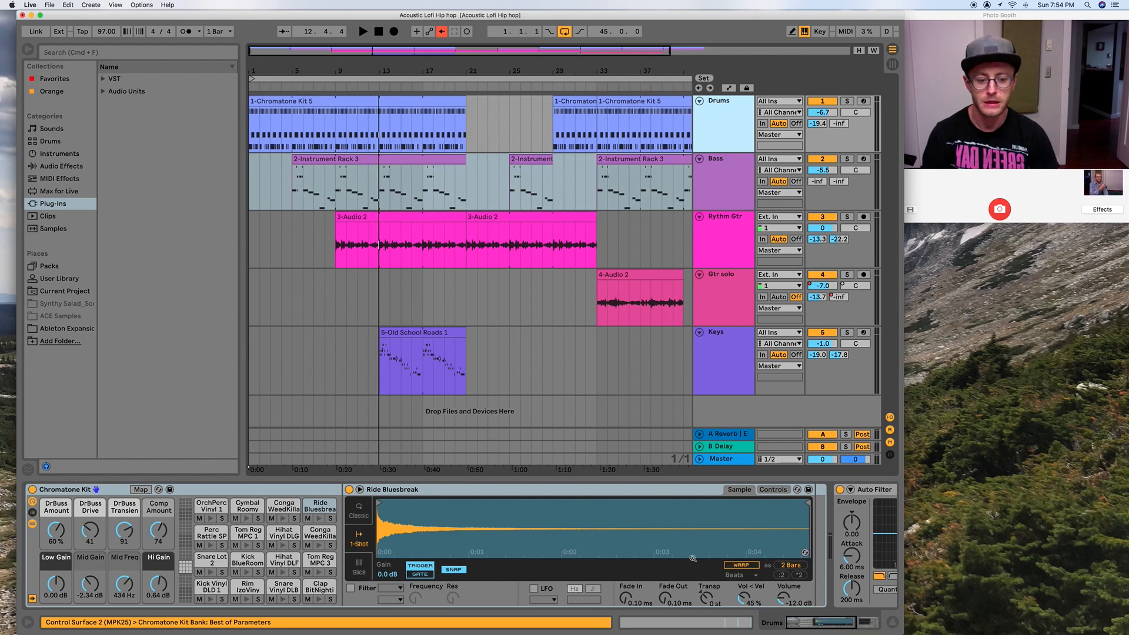
scroll(692, 559, right, 5)
click(712, 490)
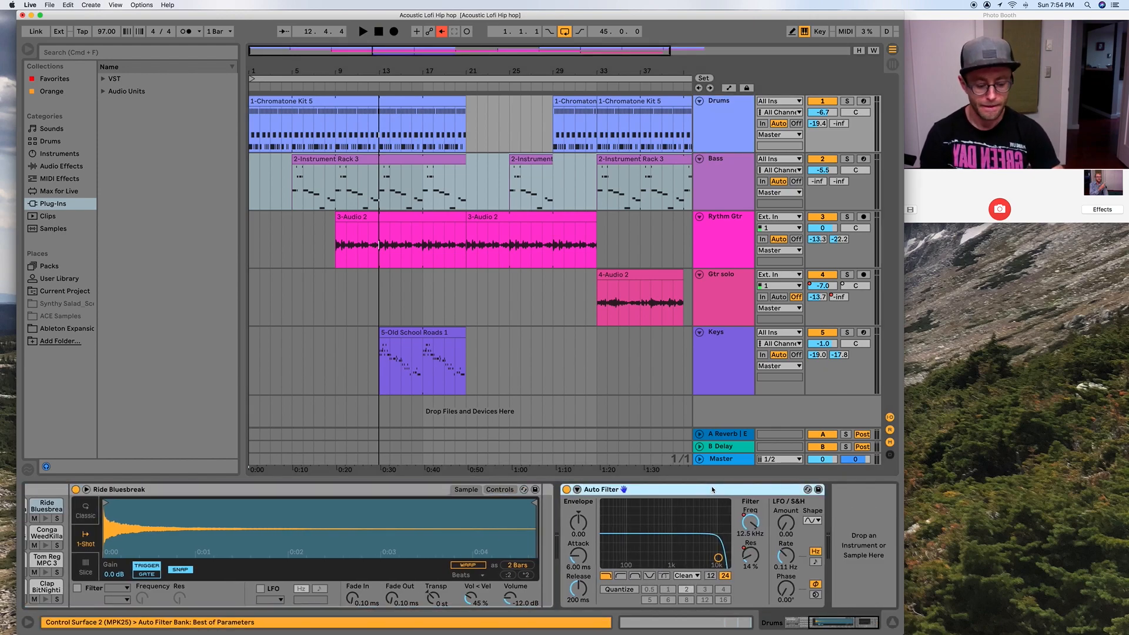
scroll(713, 490, left, 5)
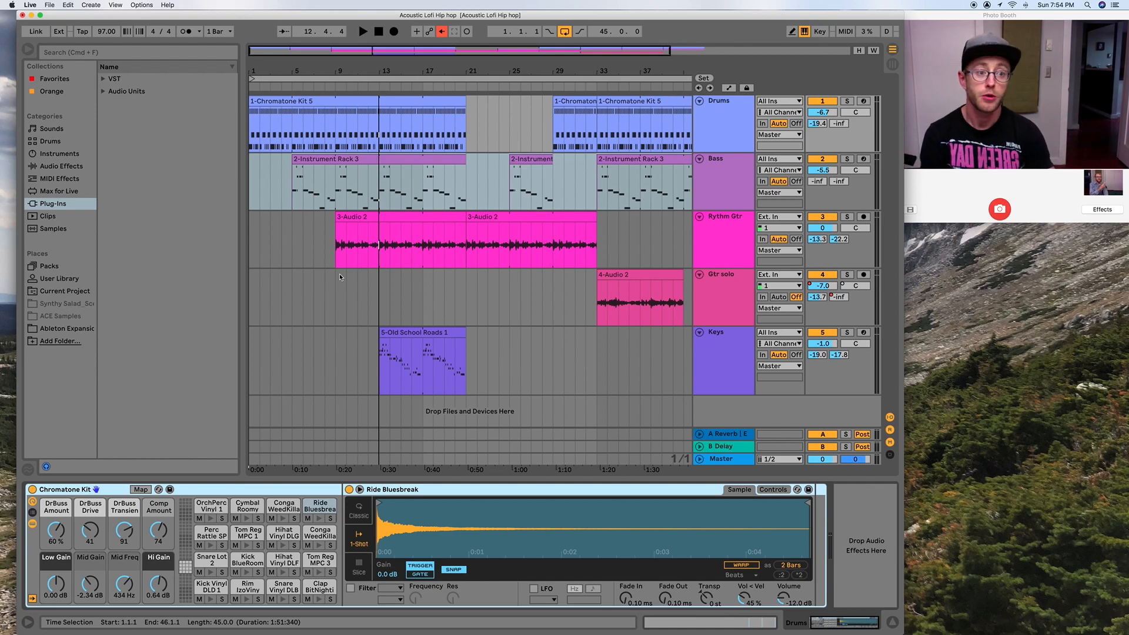
Add an Auto Filter from the audio effects to the end of the Drums track's device chain.
click(61, 178)
click(63, 167)
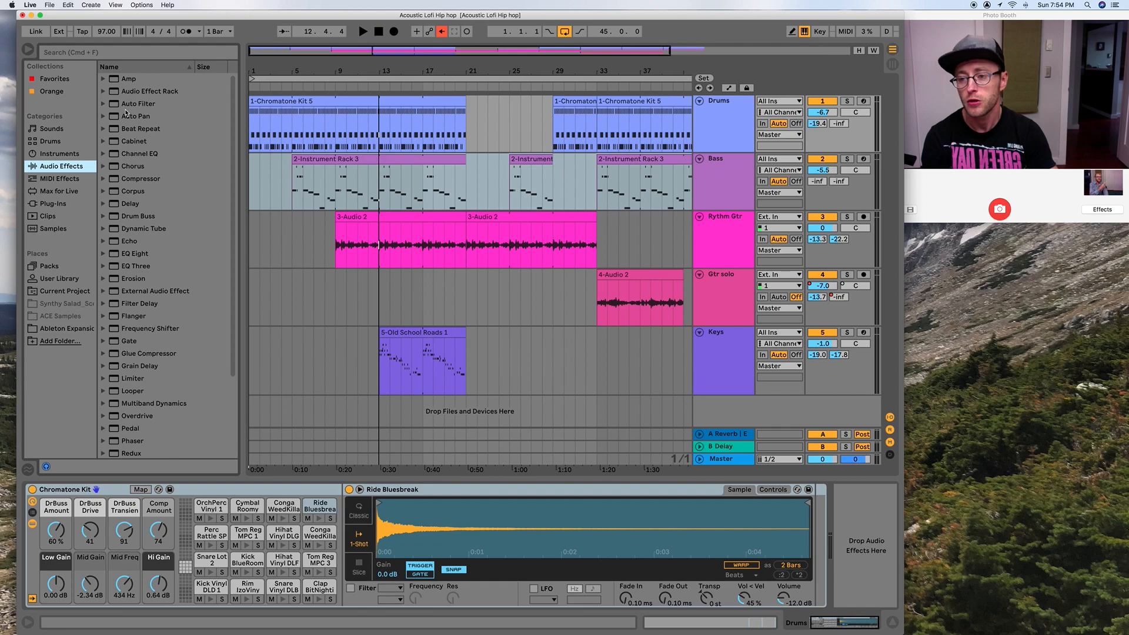
click(136, 104)
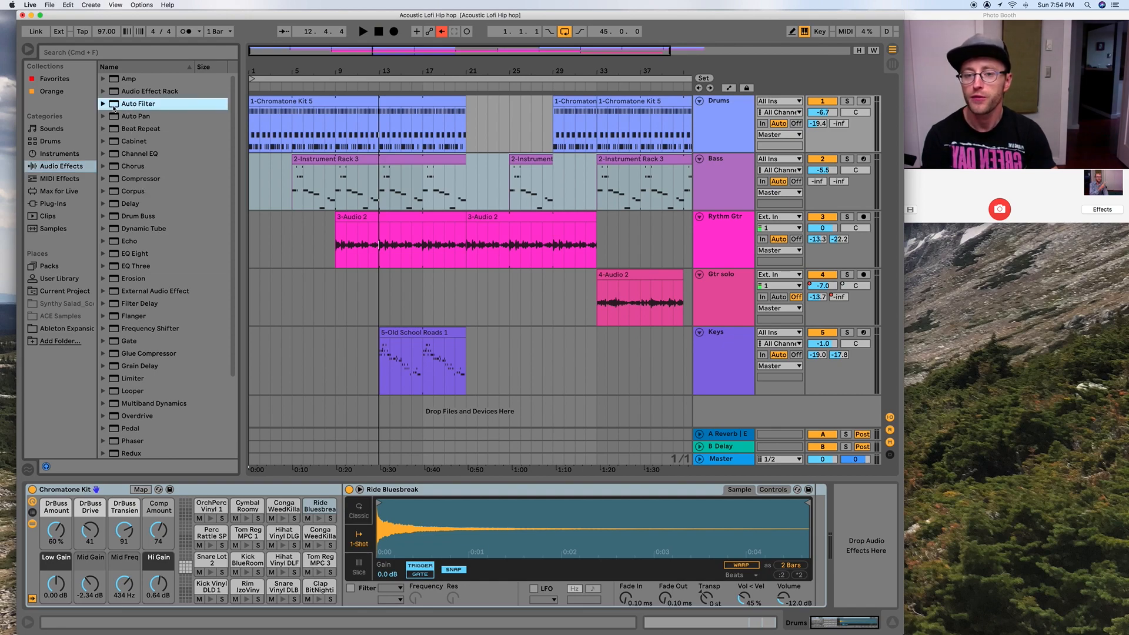
drag(114, 107, 864, 584)
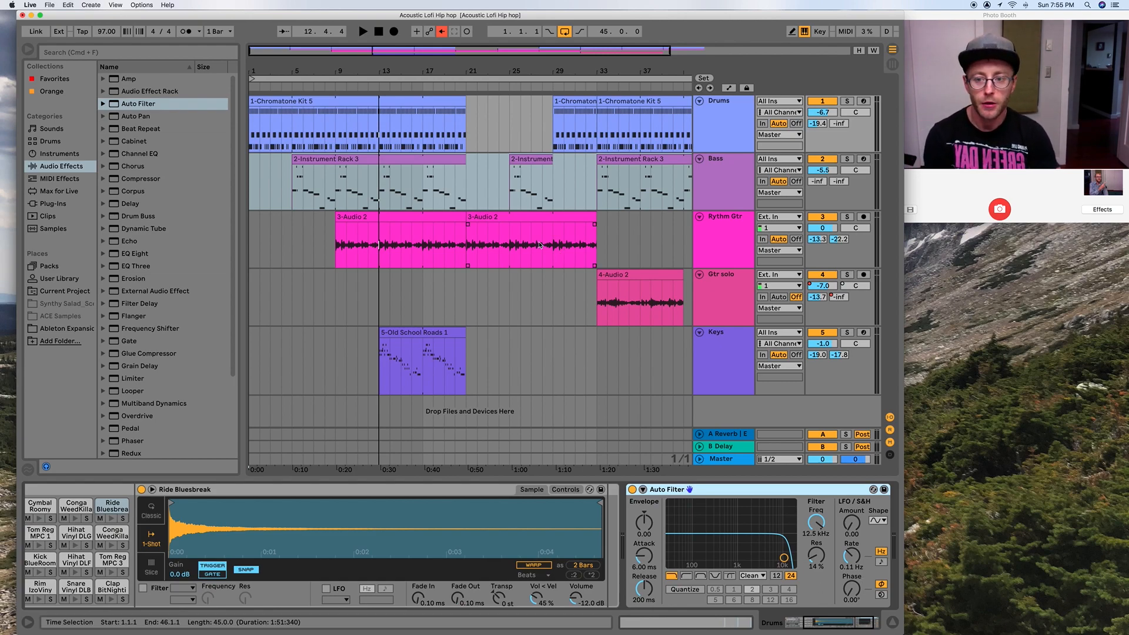
Play the first drum clip while switching the Auto Filter to high-pass and lowering its frequency to about 28.9 Hz.
click(262, 101)
key(space)
drag(784, 557, 669, 553)
click(686, 576)
key(space)
key(space)
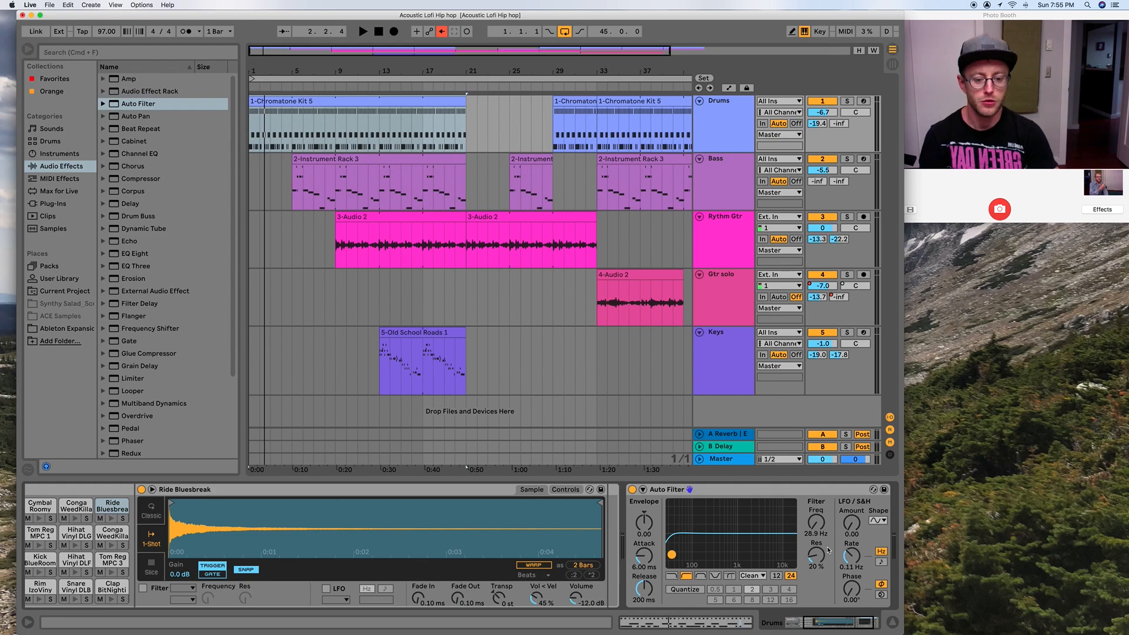
Raise the Drums Auto Filter's frequency to about 264 Hz with resonance at 23%.
drag(672, 556, 702, 553)
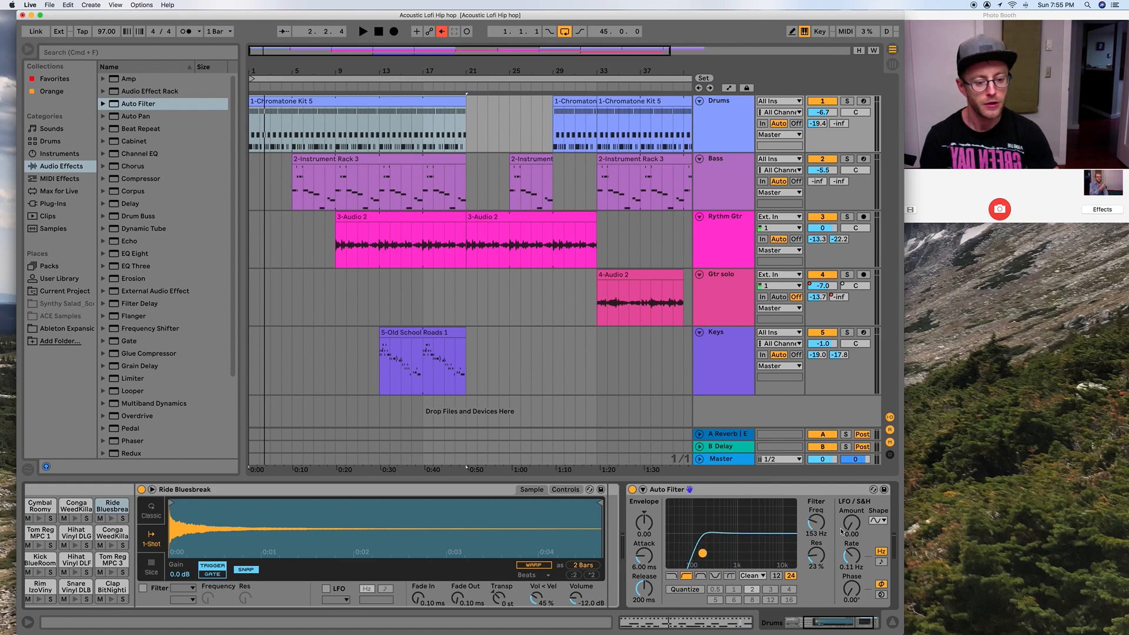
mouse_move(819, 525)
mouse_down()
mouse_move(819, 467)
mouse_move(819, 565)
mouse_move(819, 512)
mouse_move(819, 522)
mouse_up()
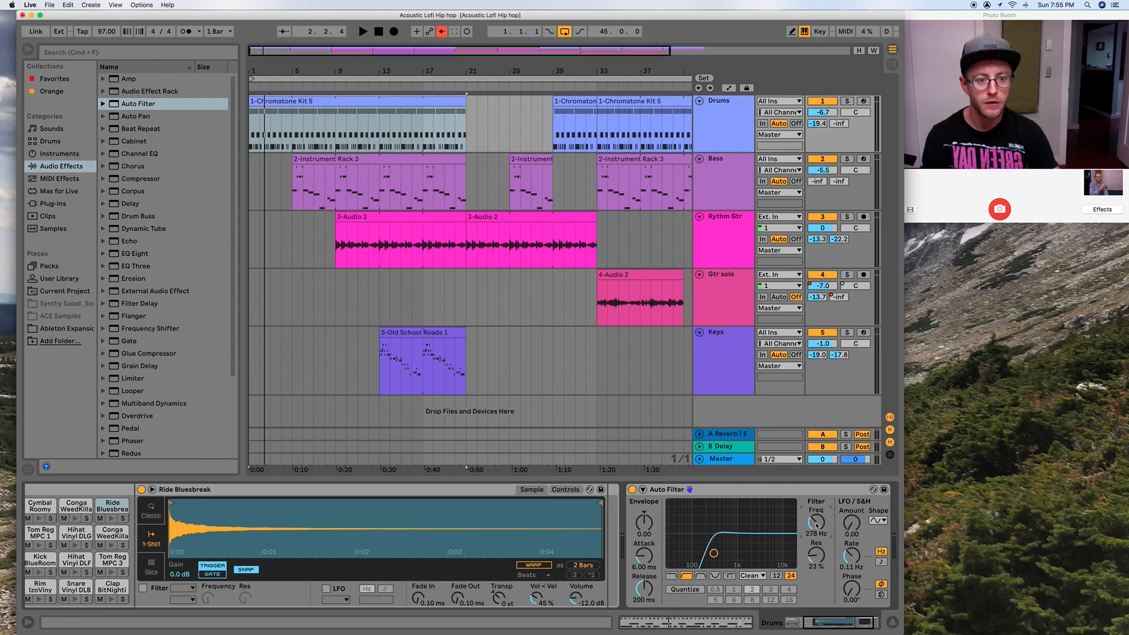
drag(816, 525, 817, 527)
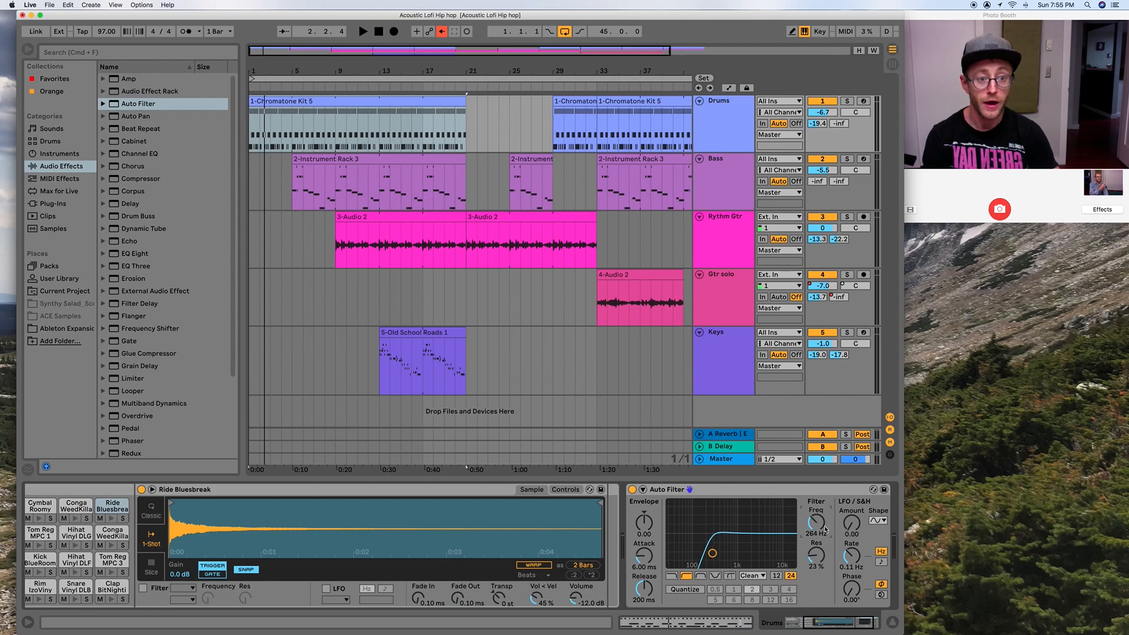
Show the automation lanes and inspect the Drums lane's device and parameter choosers, keeping Auto Filter and Frequency selected.
click(730, 88)
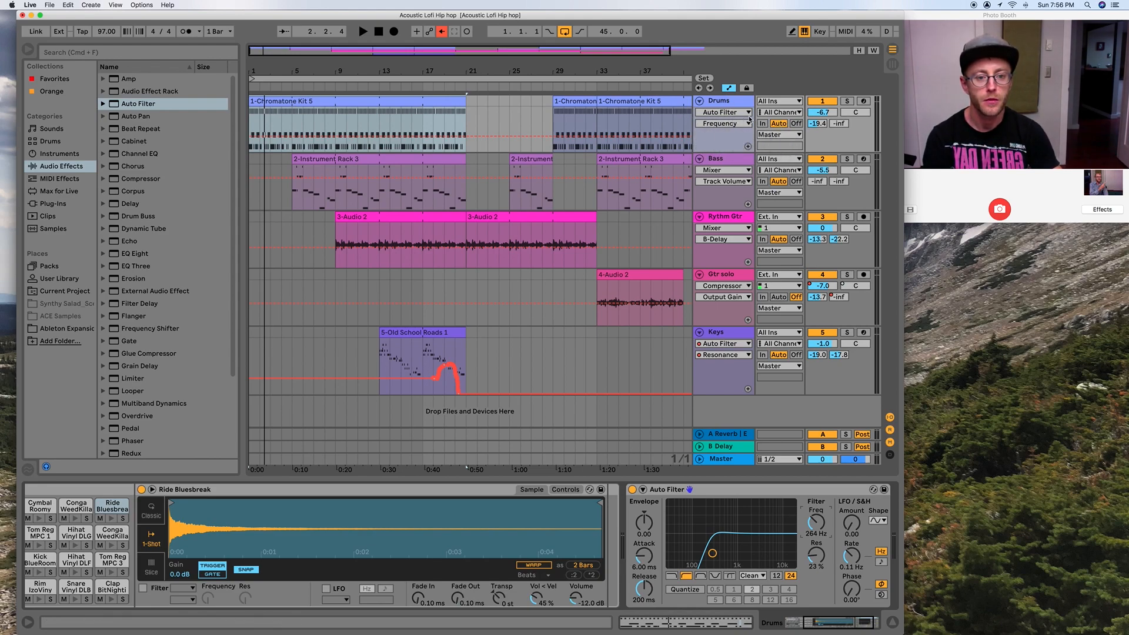
click(746, 117)
click(746, 116)
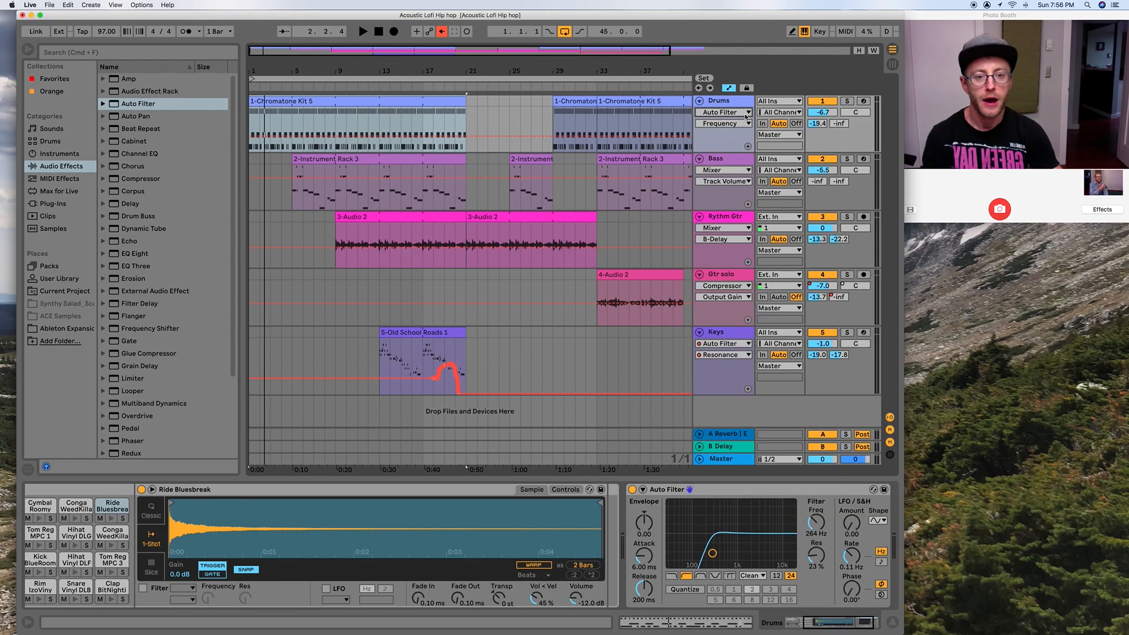
click(729, 125)
click(729, 125)
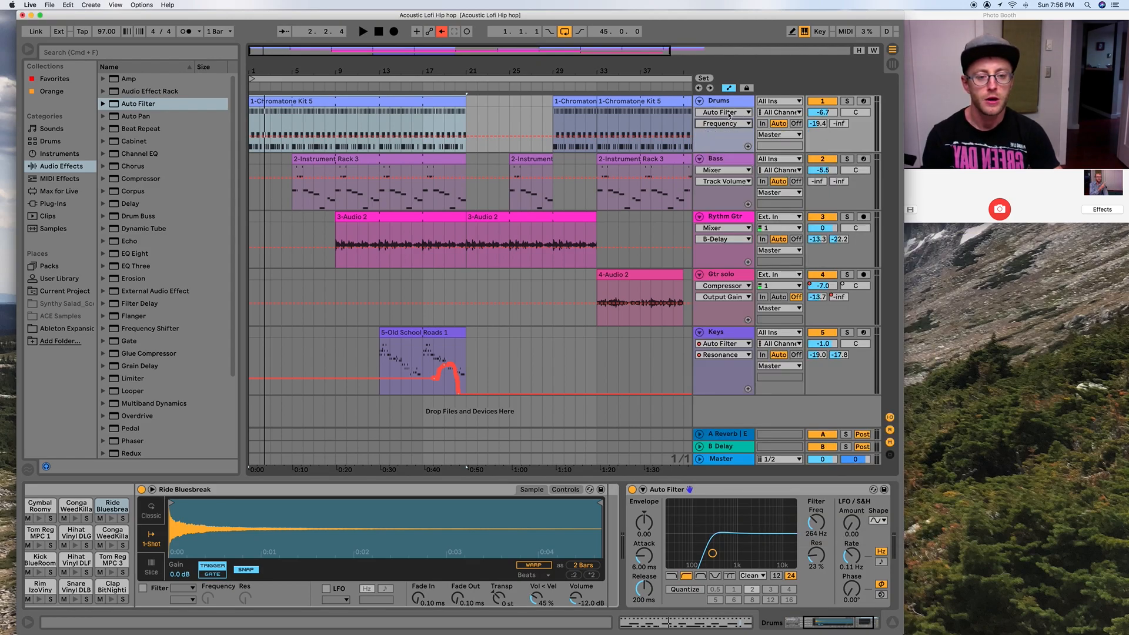
click(730, 124)
click(731, 124)
click(731, 113)
click(731, 113)
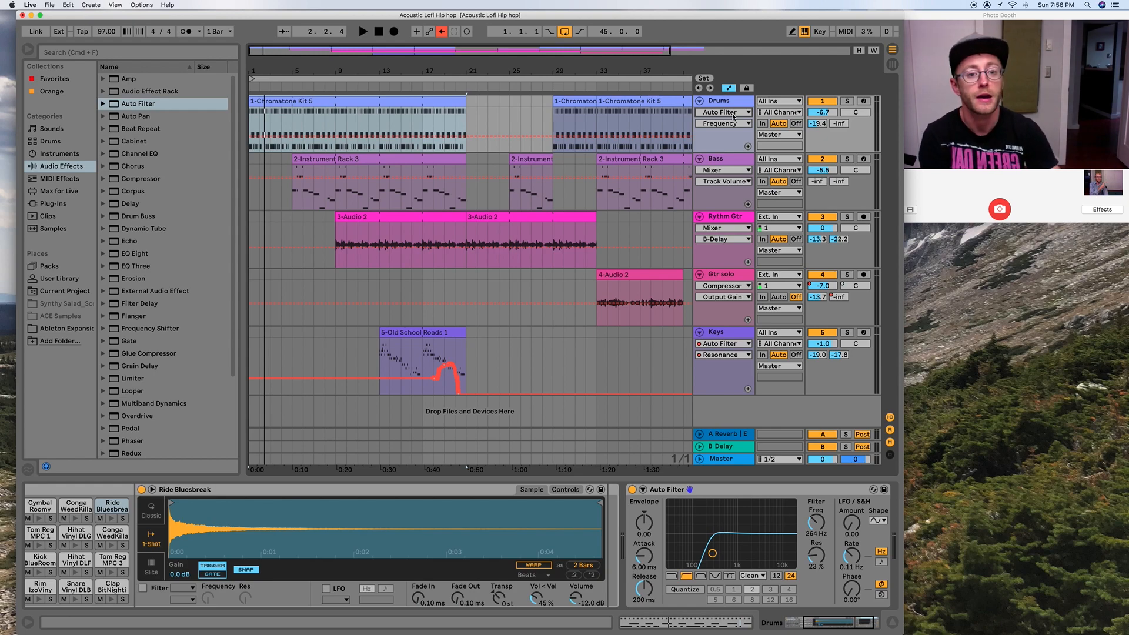
click(733, 116)
click(732, 103)
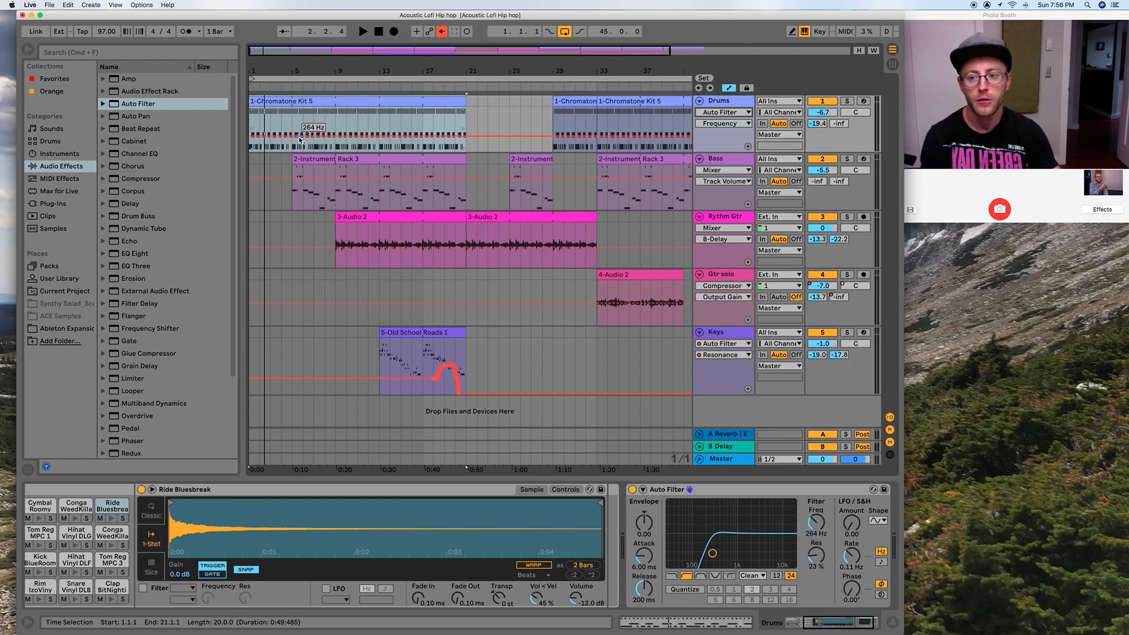
Set the filter frequency to 4.32 kHz and automate a curved fall on the Drums track from bar 1 to bar 5.
drag(713, 554, 765, 557)
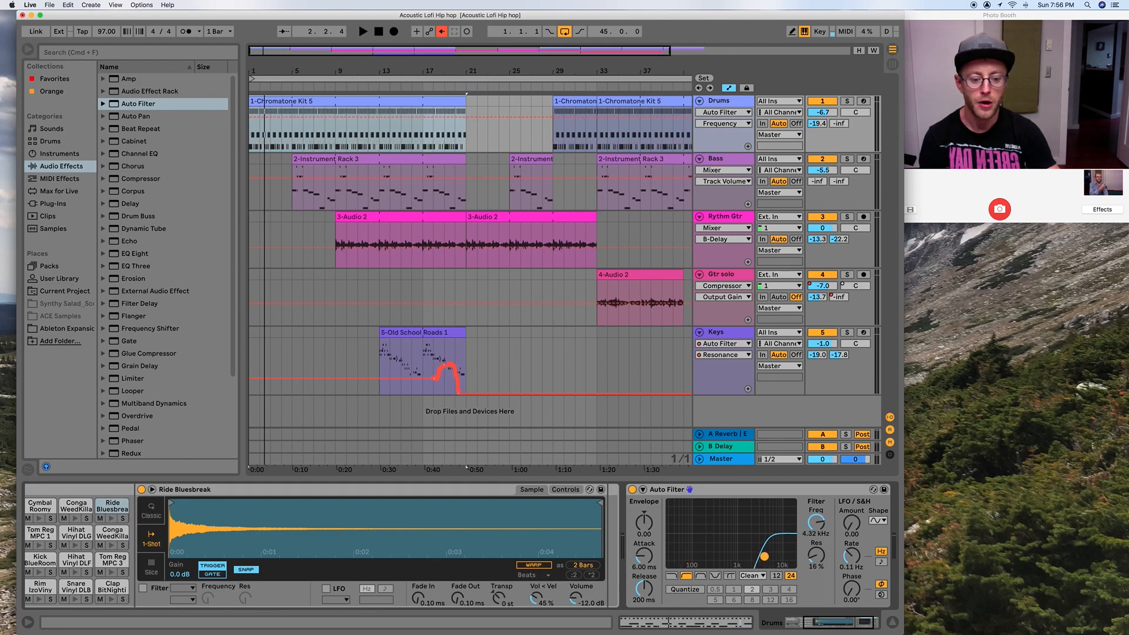
click(290, 116)
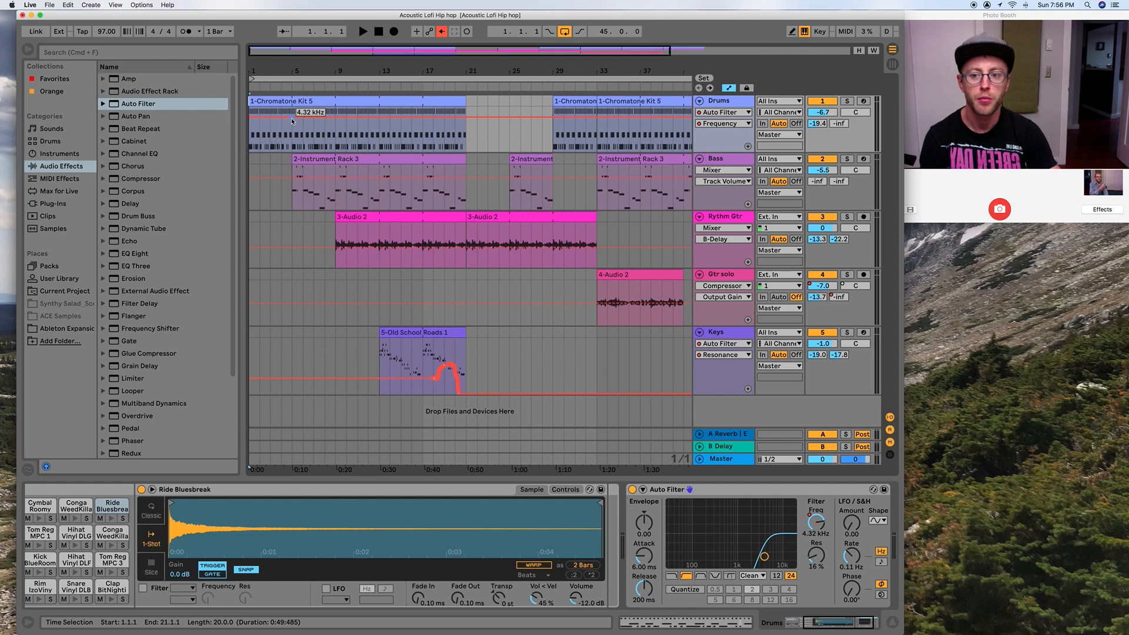
drag(292, 121, 292, 131)
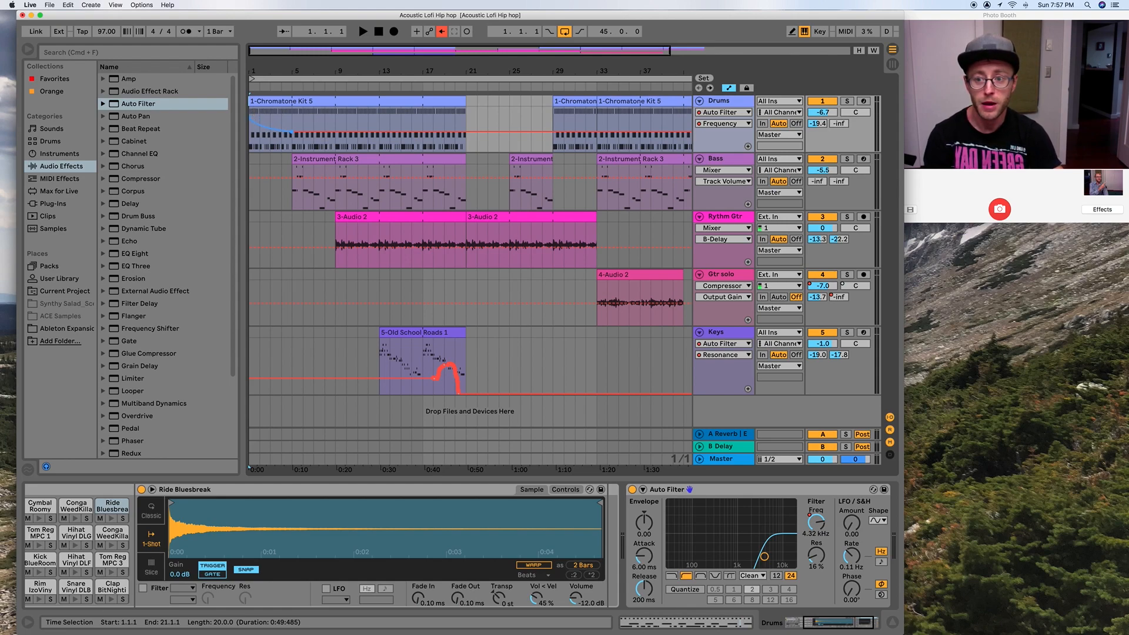
Try a freehand filter frequency curve in draw mode across the Drums clip after bar 5, and undo it.
drag(290, 71, 351, 75)
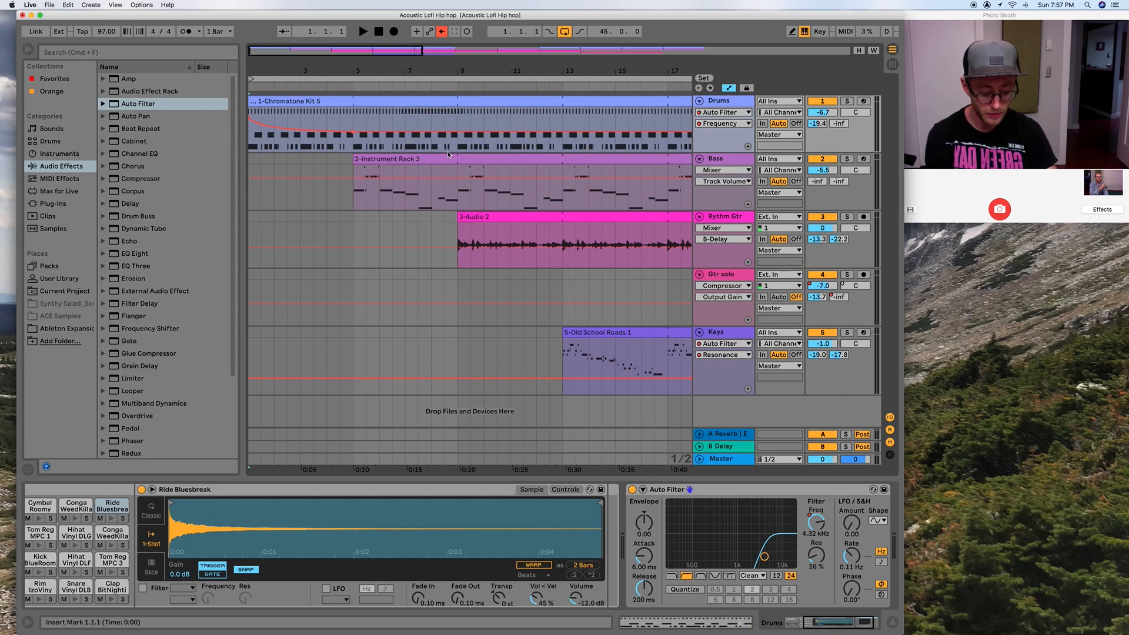
key(b)
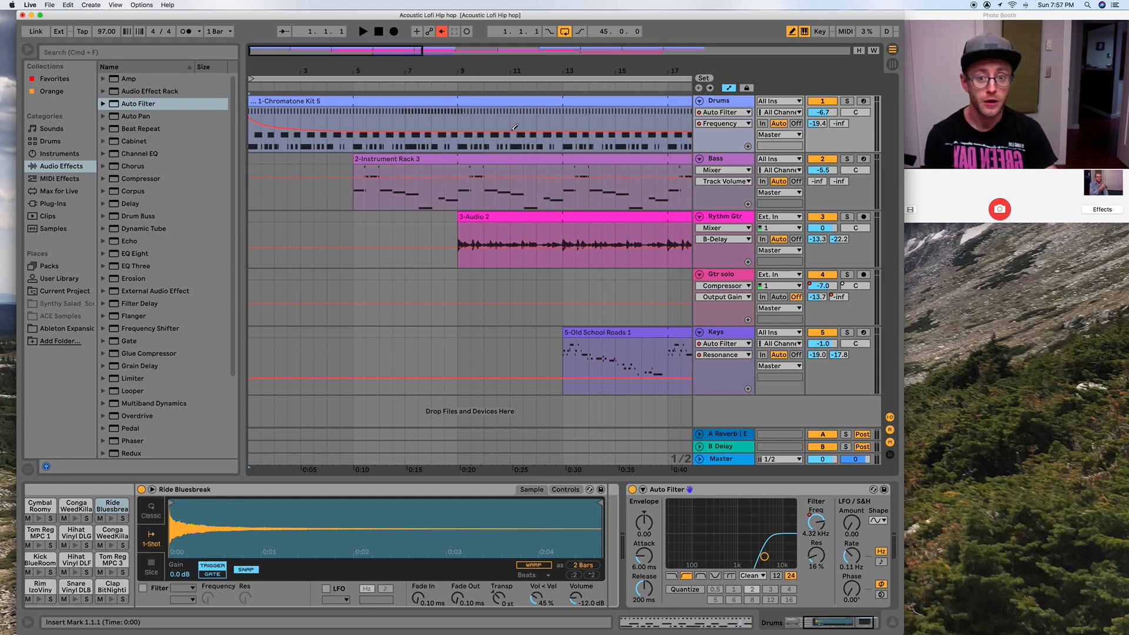
mouse_move(367, 131)
mouse_down()
mouse_move(507, 111)
mouse_move(568, 140)
mouse_move(654, 115)
mouse_move(662, 138)
mouse_move(677, 136)
mouse_up()
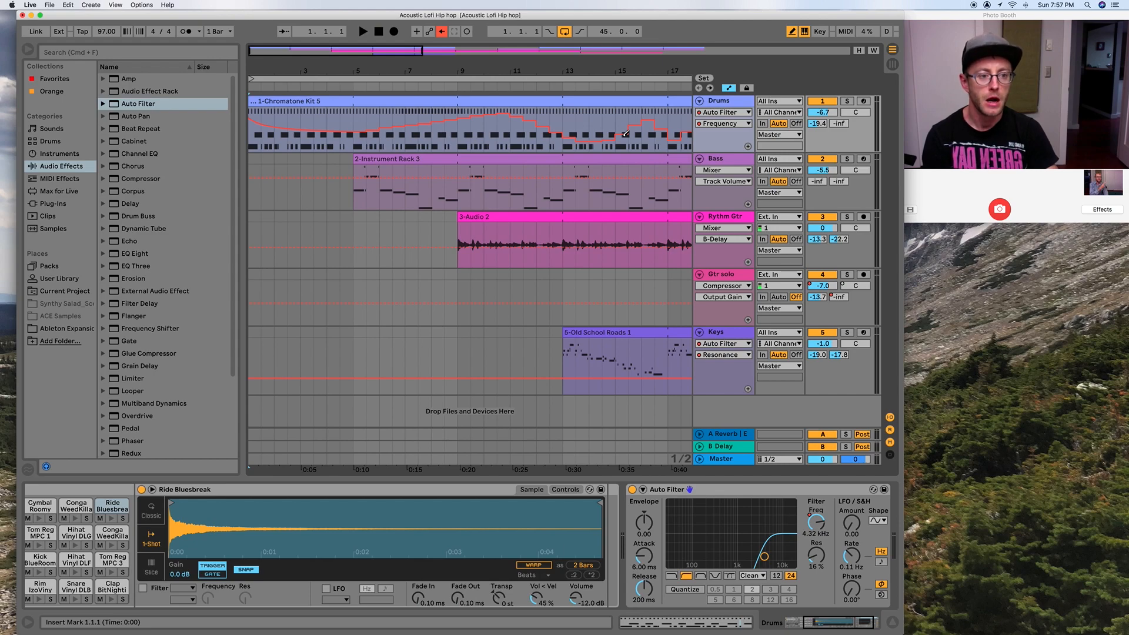
key(super+z)
key(b)
Play the filter sweep from the start and lower the frequency breakpoint at bar 5 to 74.2 Hz.
key(space)
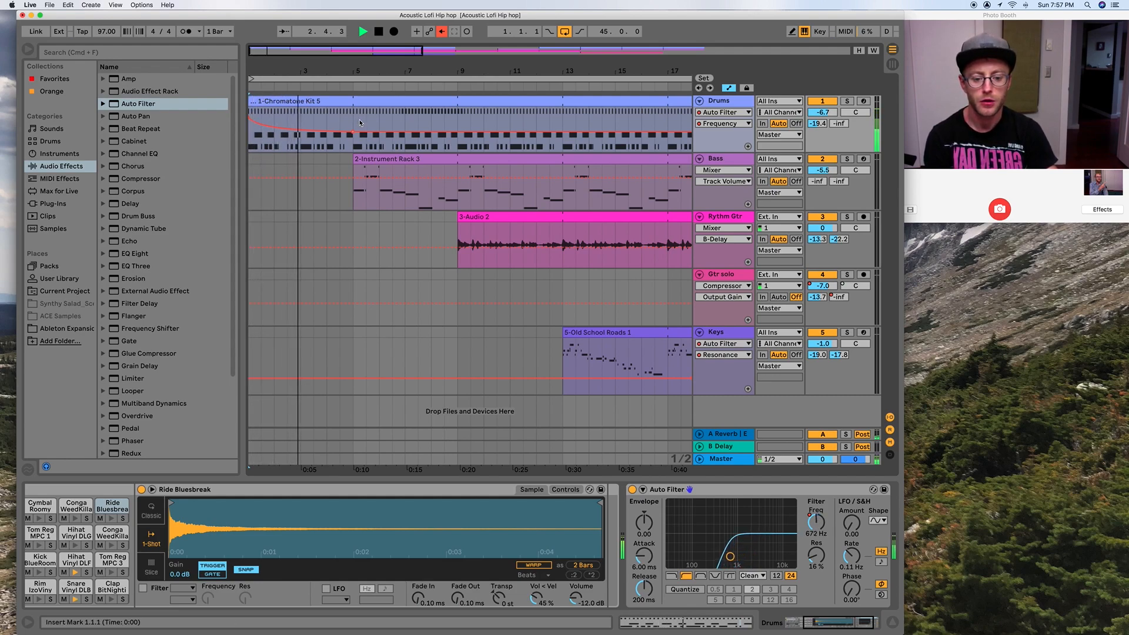
drag(352, 132, 353, 146)
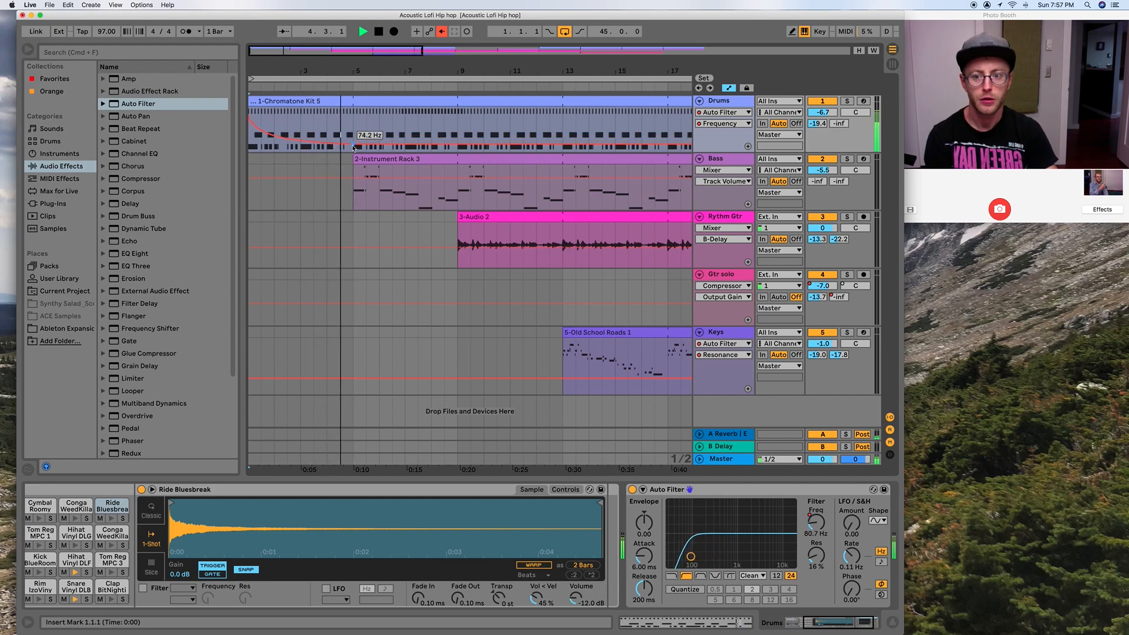
key(space)
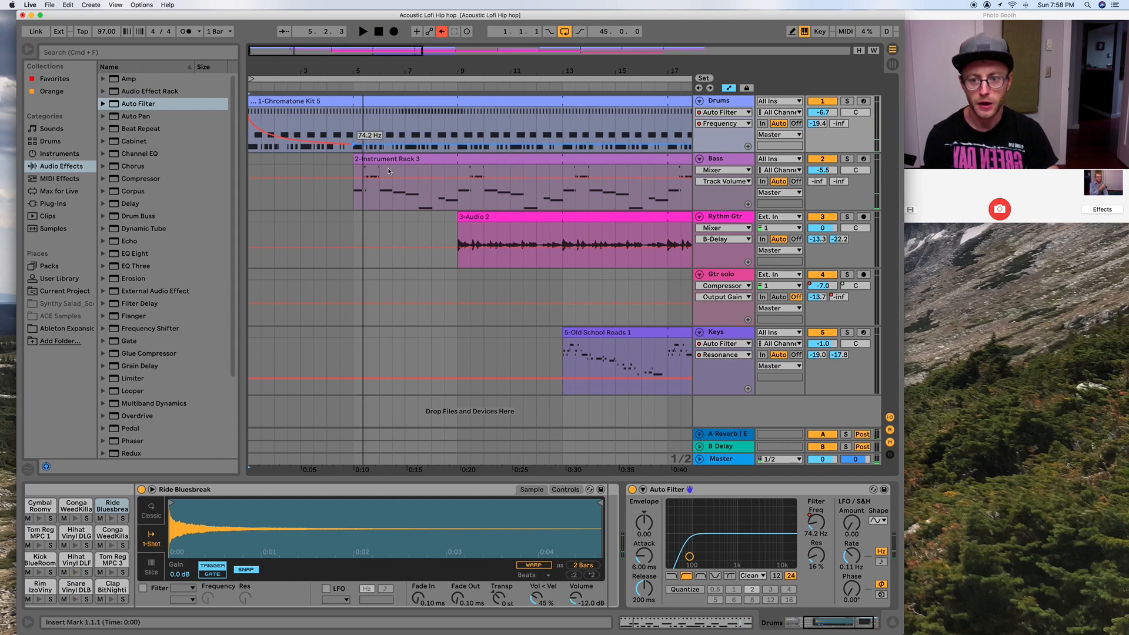
drag(353, 145, 353, 145)
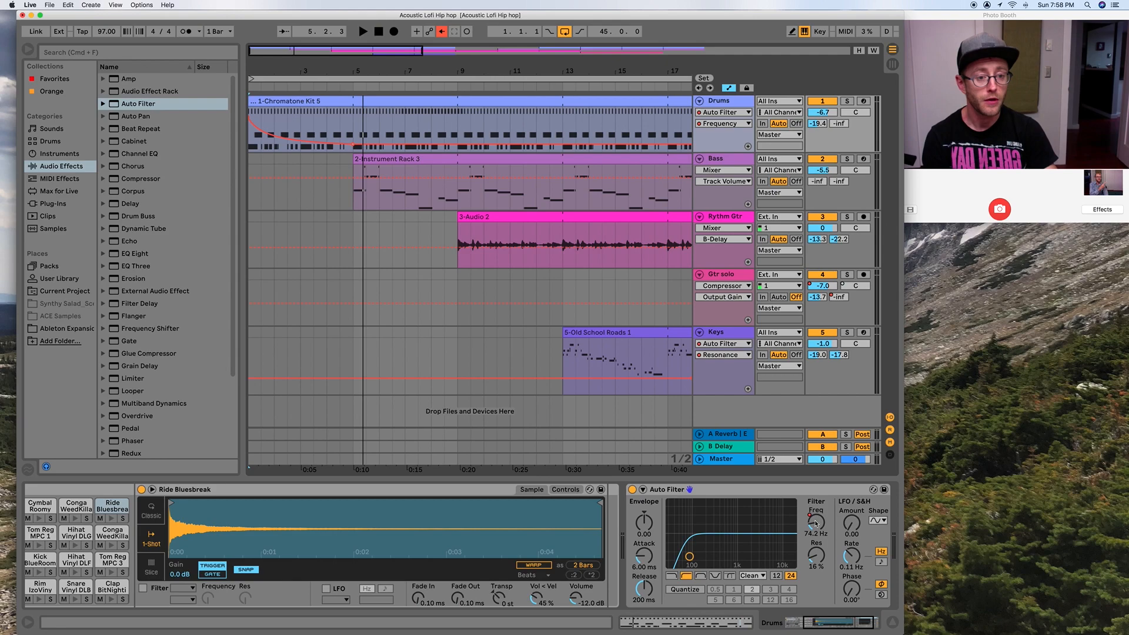
Override the automated filter frequency manually with 126 Hz, and re-enable its automation.
drag(815, 521, 812, 521)
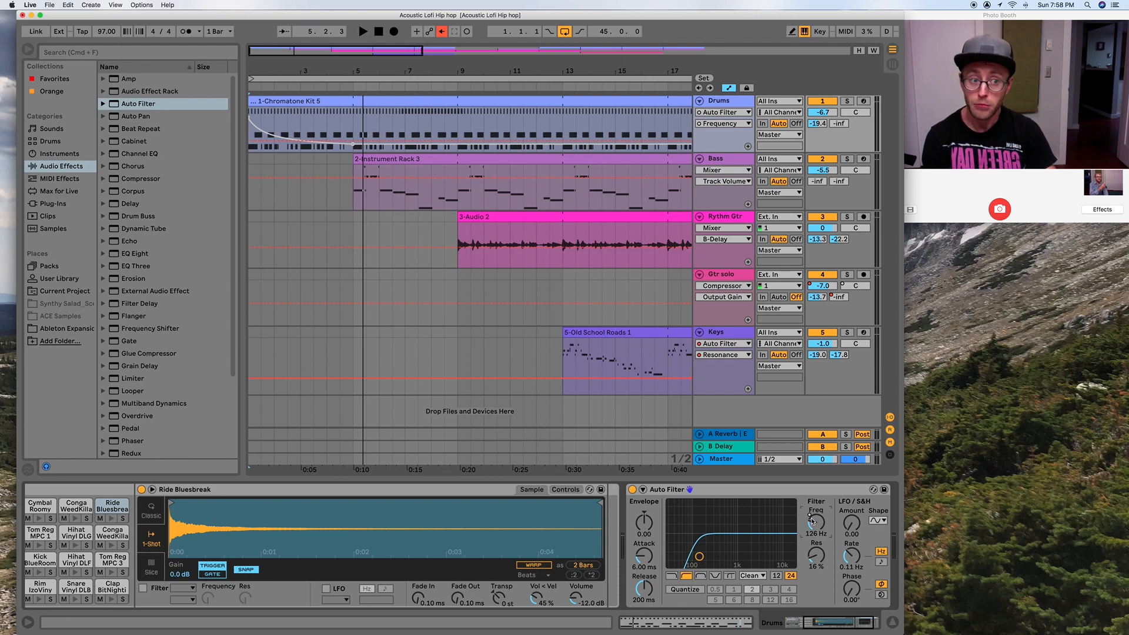
right_click(817, 523)
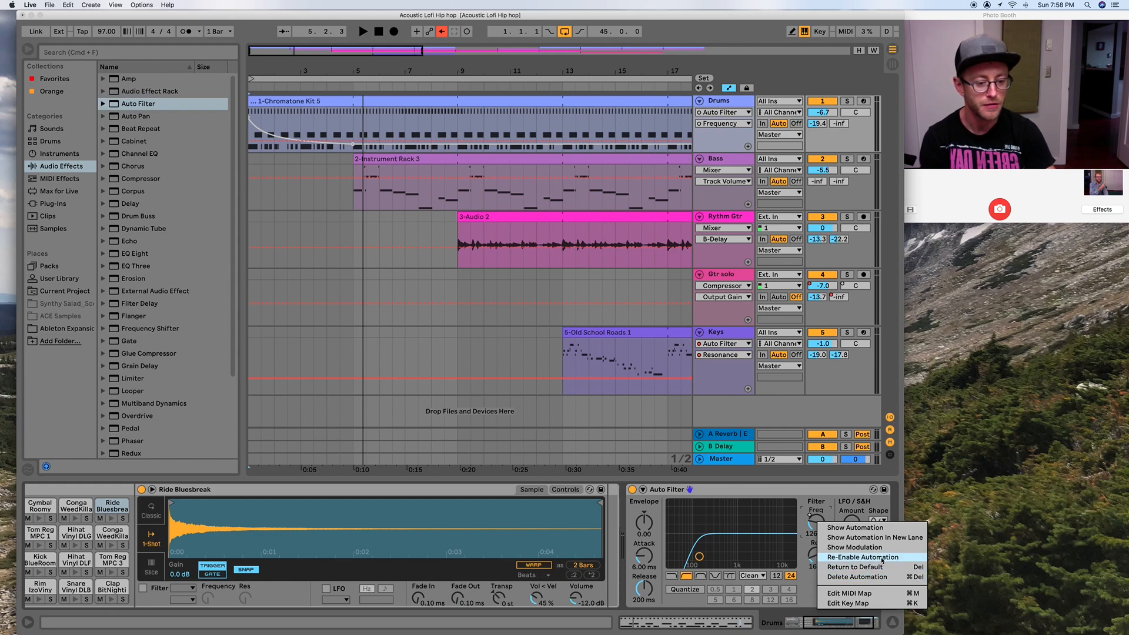
click(881, 559)
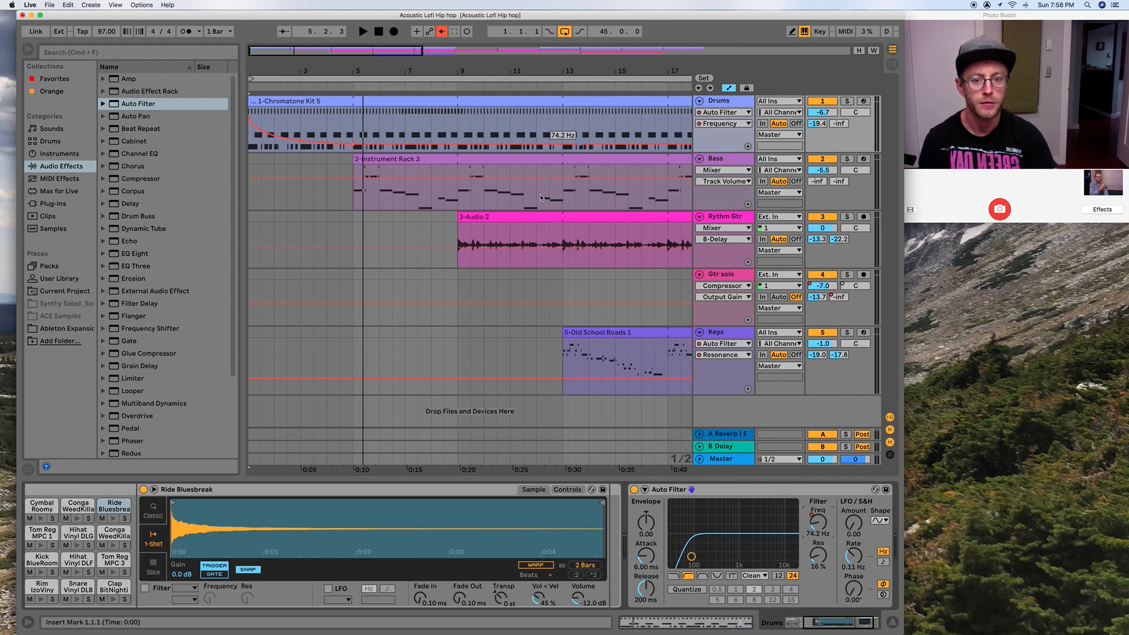
Show the Drums track's Track Panning automation and shape a sweep from left at bar 1 to right near bar 3, back to 4L at bar 5.
scroll(517, 518, left, 2)
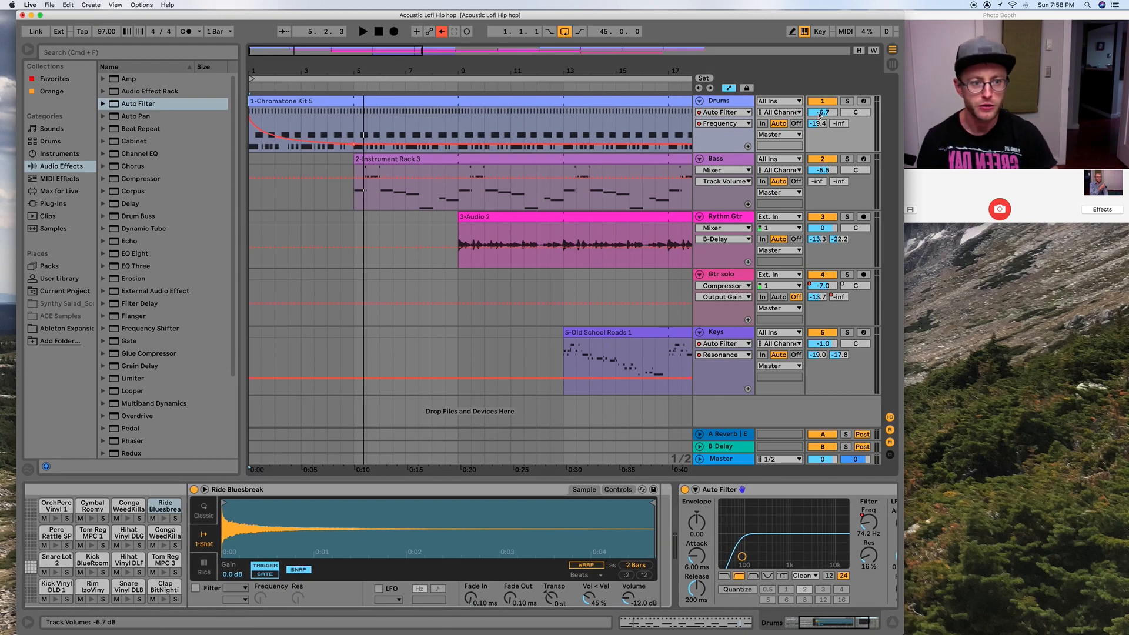
click(822, 113)
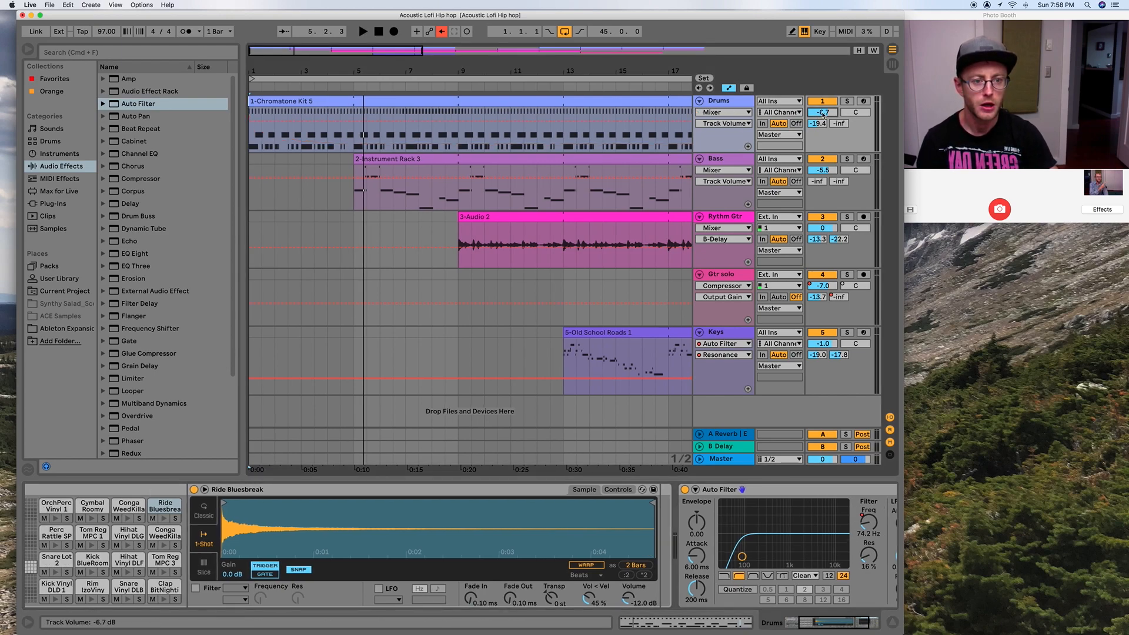
click(845, 116)
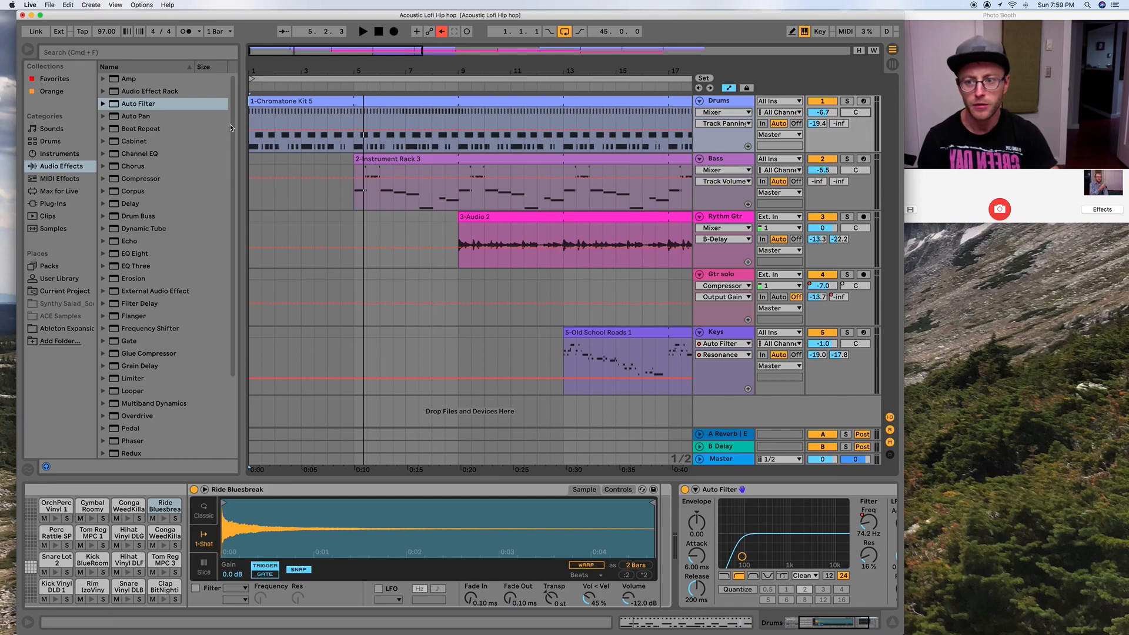
mouse_move(250, 131)
mouse_down()
mouse_move(250, 115)
mouse_move(250, 151)
mouse_up()
mouse_move(354, 151)
mouse_down()
mouse_move(355, 116)
mouse_move(301, 112)
mouse_move(354, 119)
mouse_move(354, 131)
mouse_up()
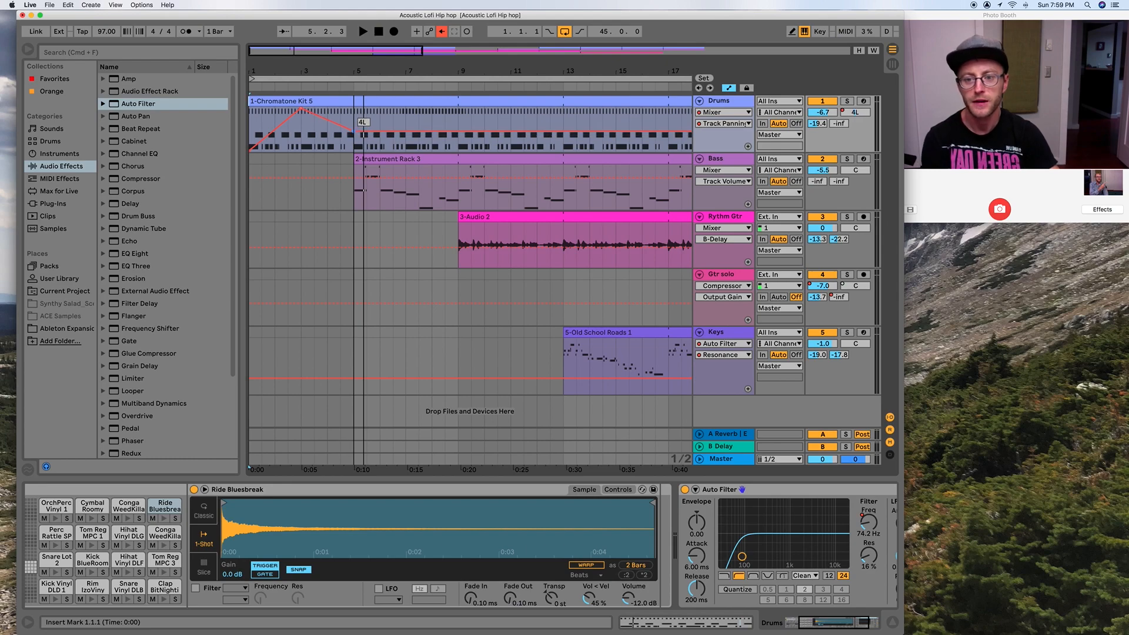
Play the Drums panning sweep from the start, and check the track's list of automatable devices, keeping Mixer selected.
key(space)
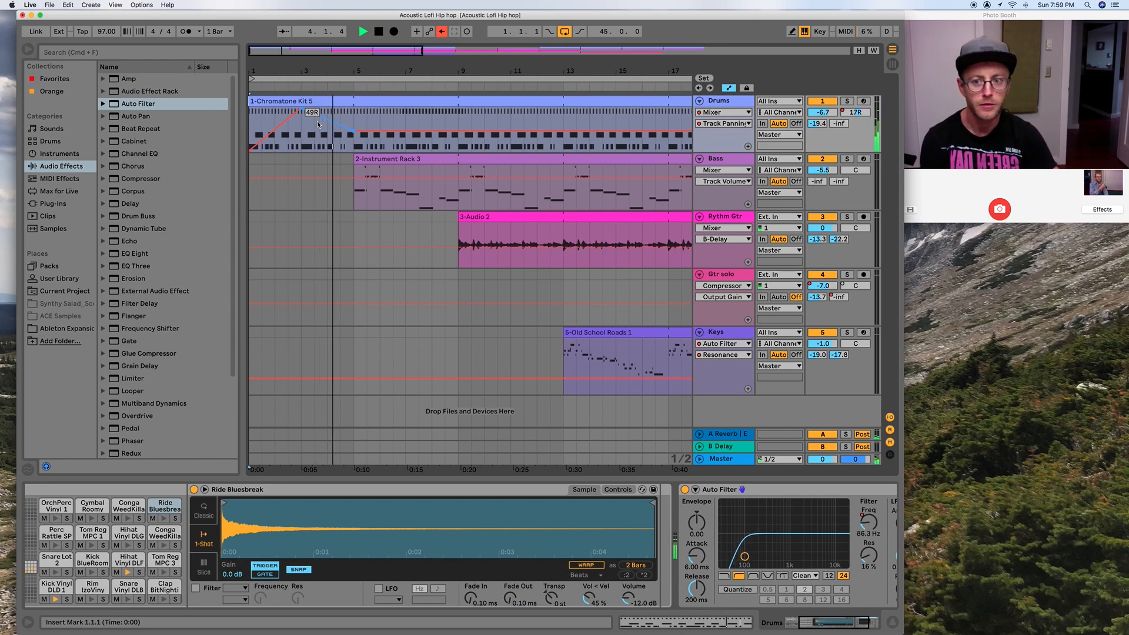
key(space)
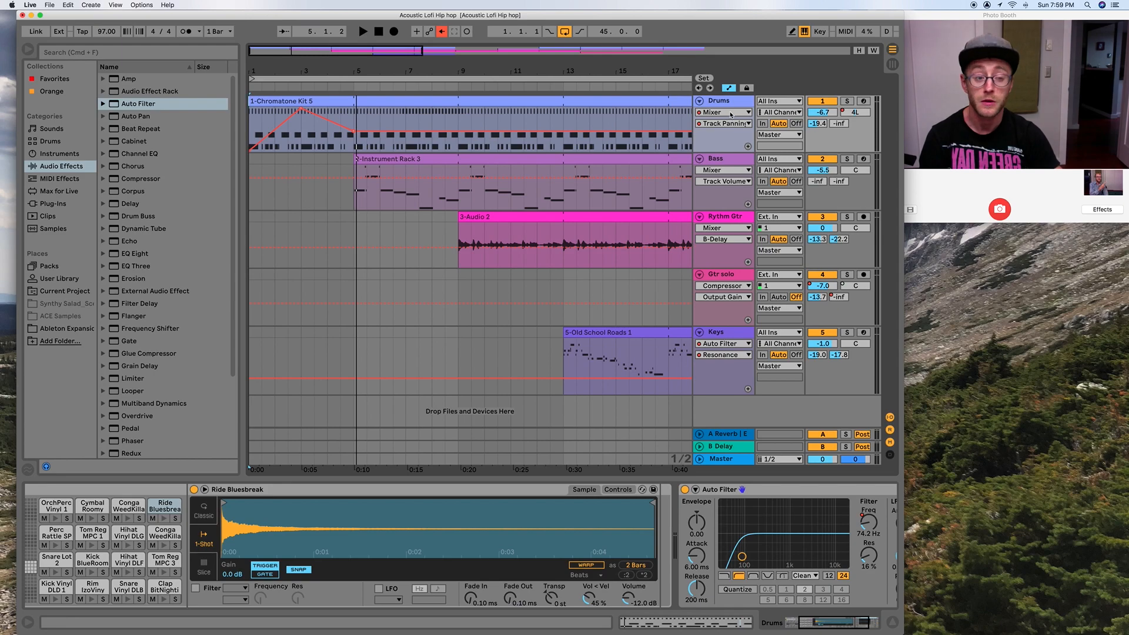
click(731, 112)
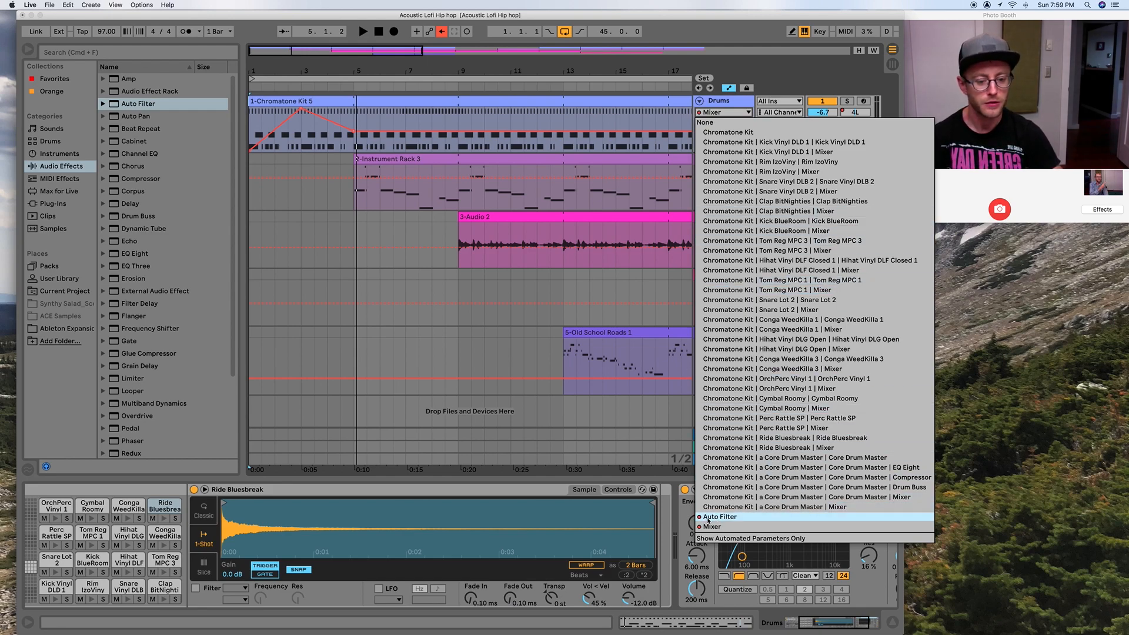
click(711, 527)
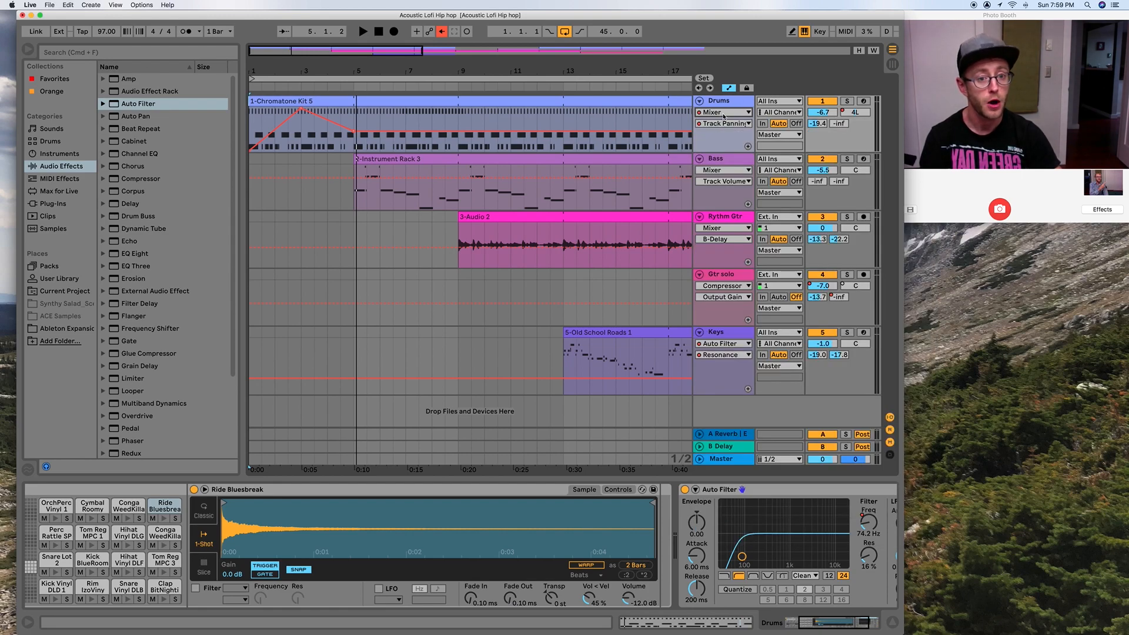
Move the Drums track's Auto Filter Frequency automation into its own lane, and fold and unfold the lane.
click(723, 115)
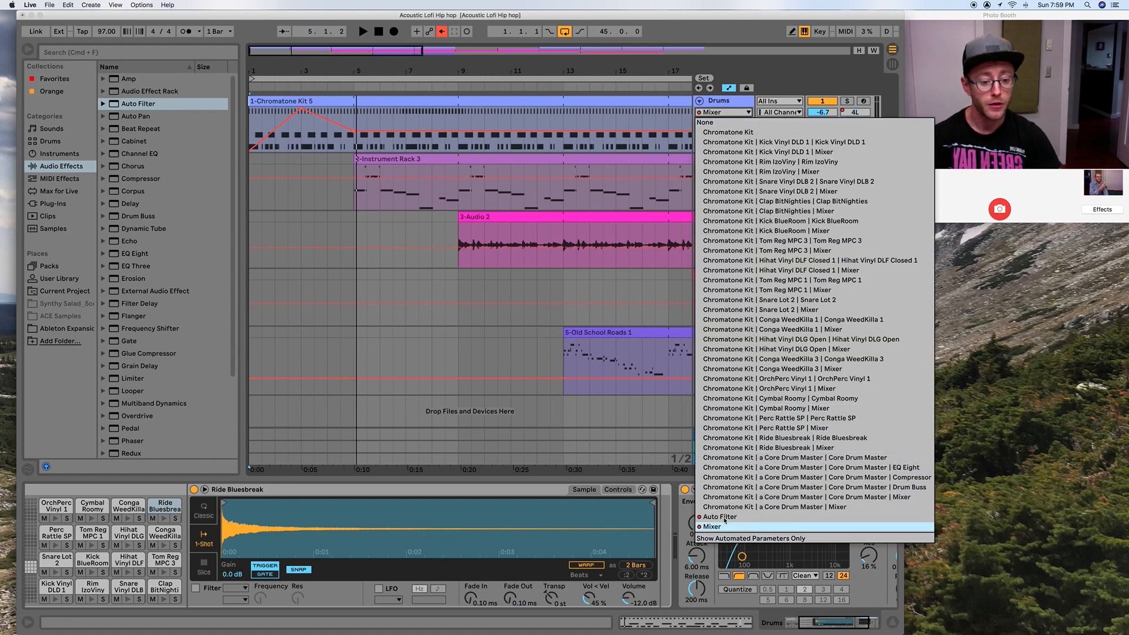
click(724, 518)
click(725, 518)
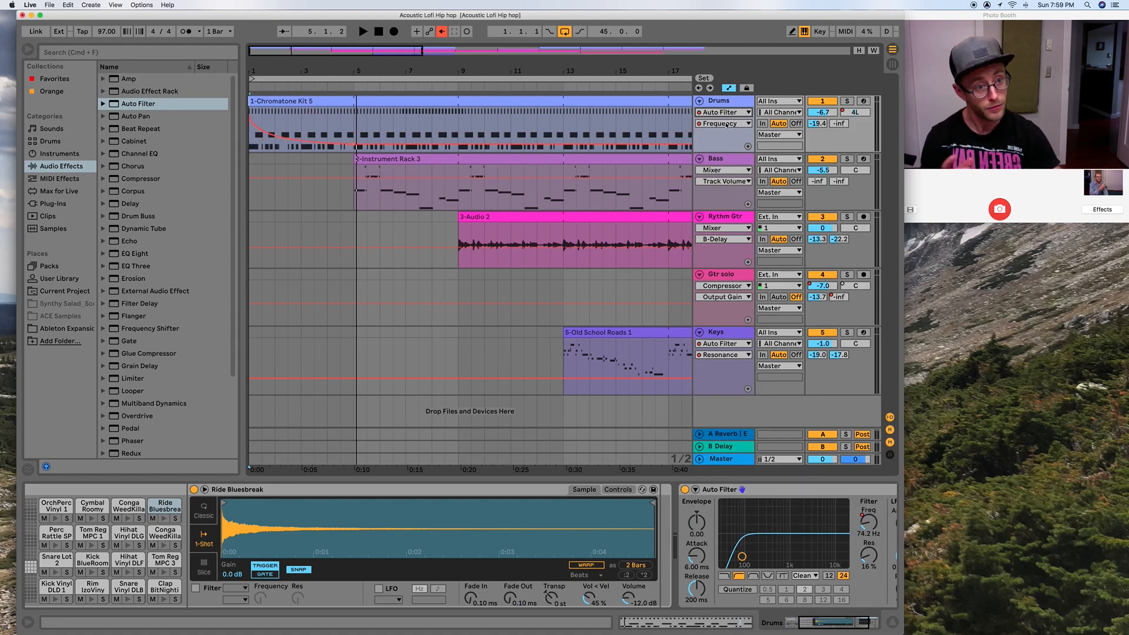
click(748, 147)
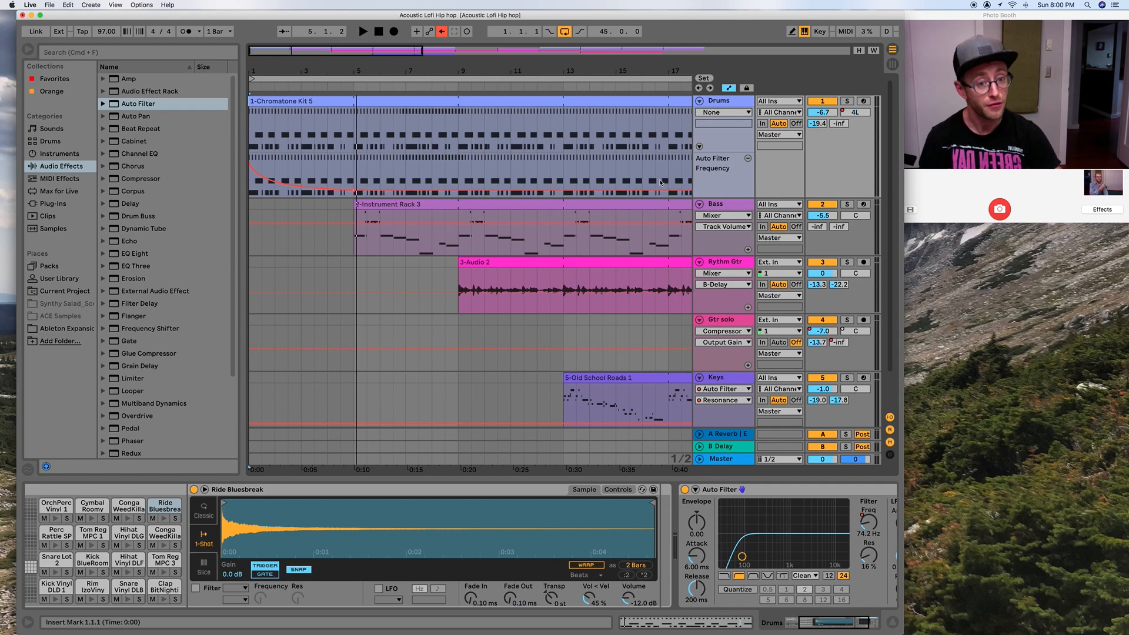
click(700, 148)
click(699, 146)
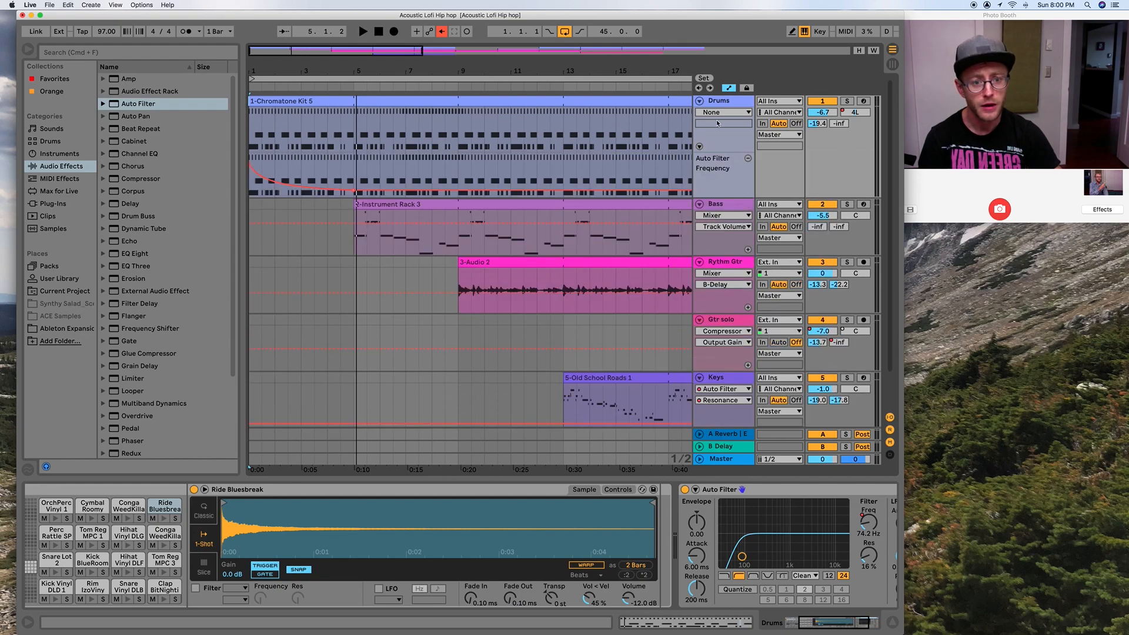
Add a separate Mixer Track Panning lane to the Drums track, and remove both of its automation lanes.
click(724, 112)
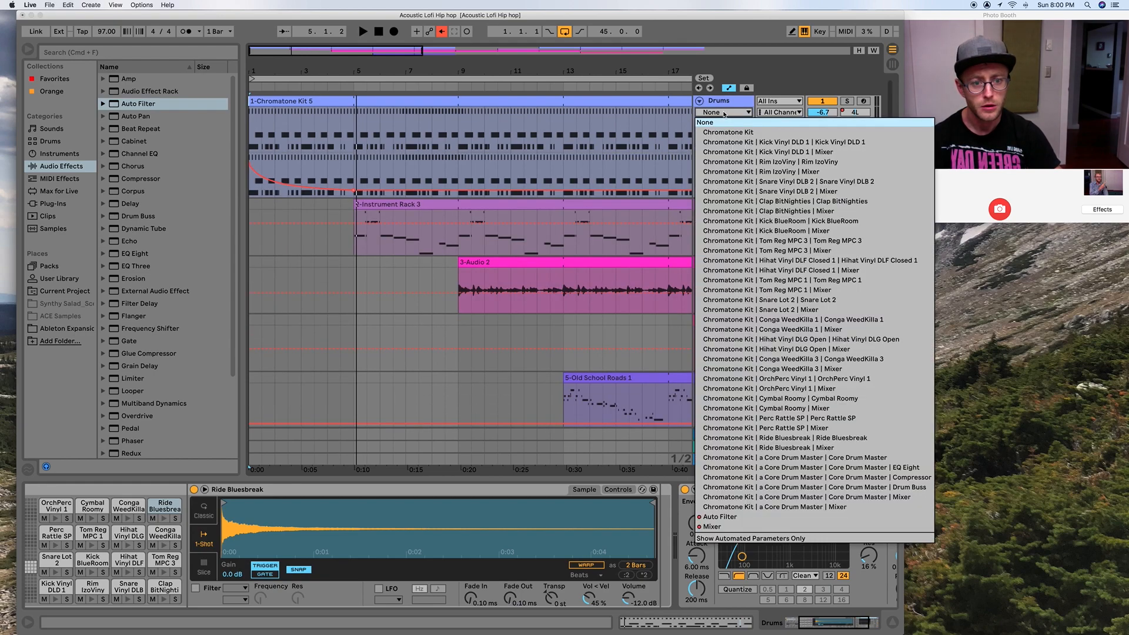
click(725, 528)
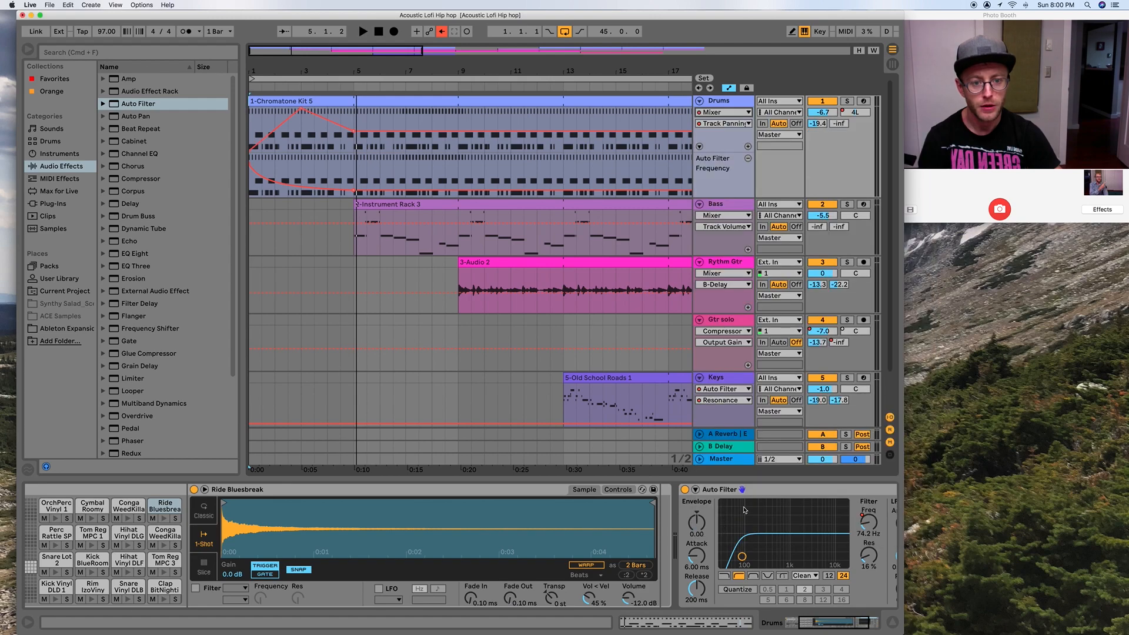
click(748, 146)
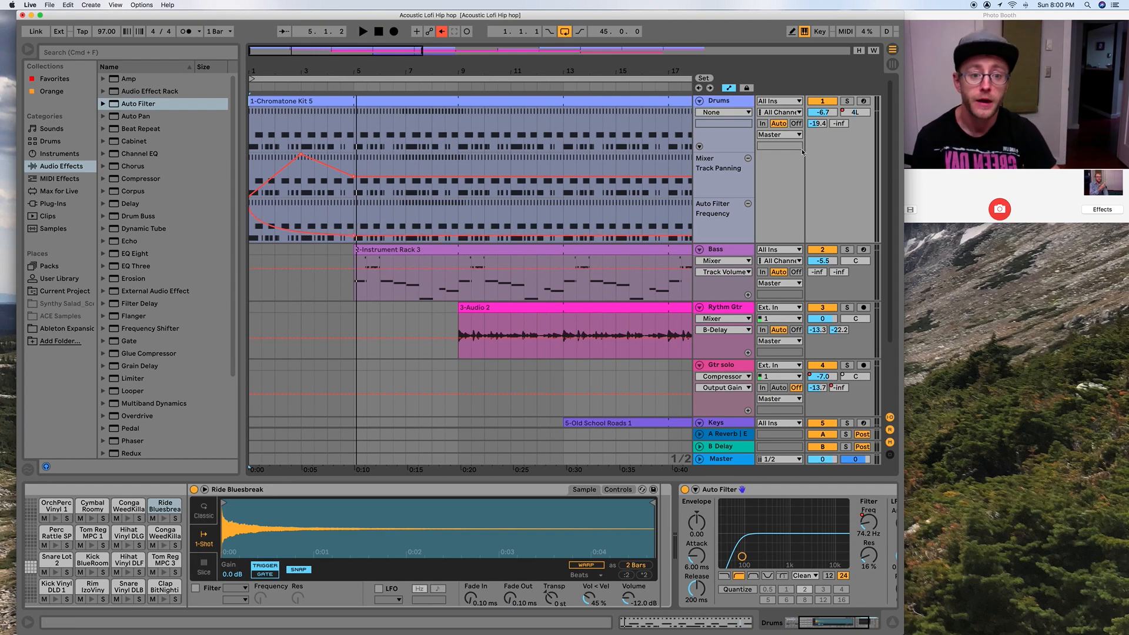
click(699, 146)
click(699, 147)
click(748, 159)
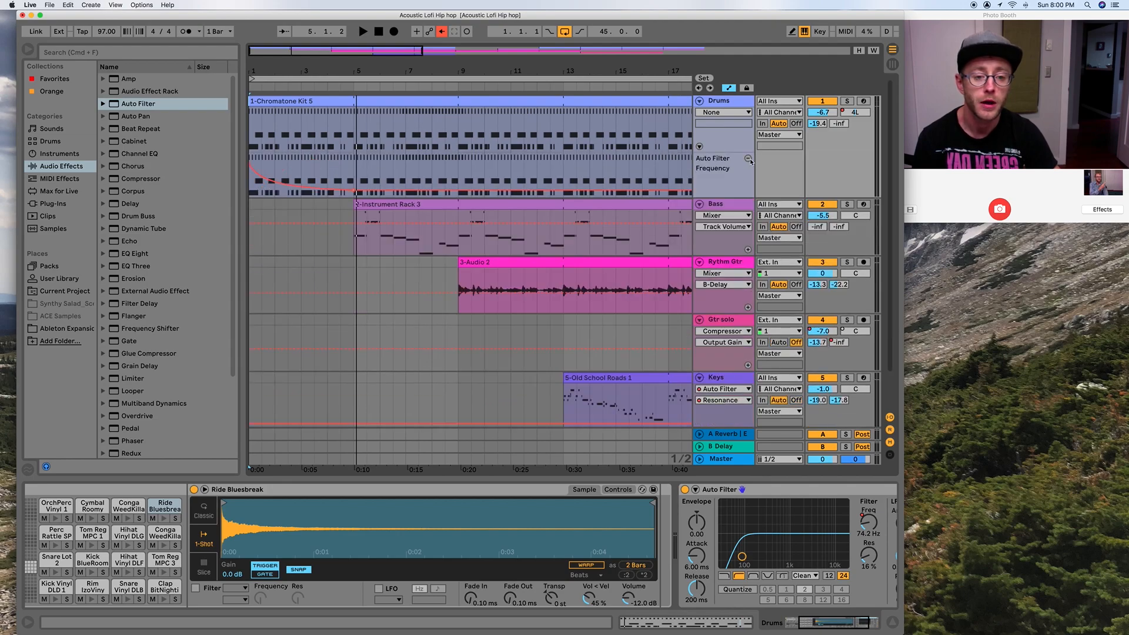
click(749, 159)
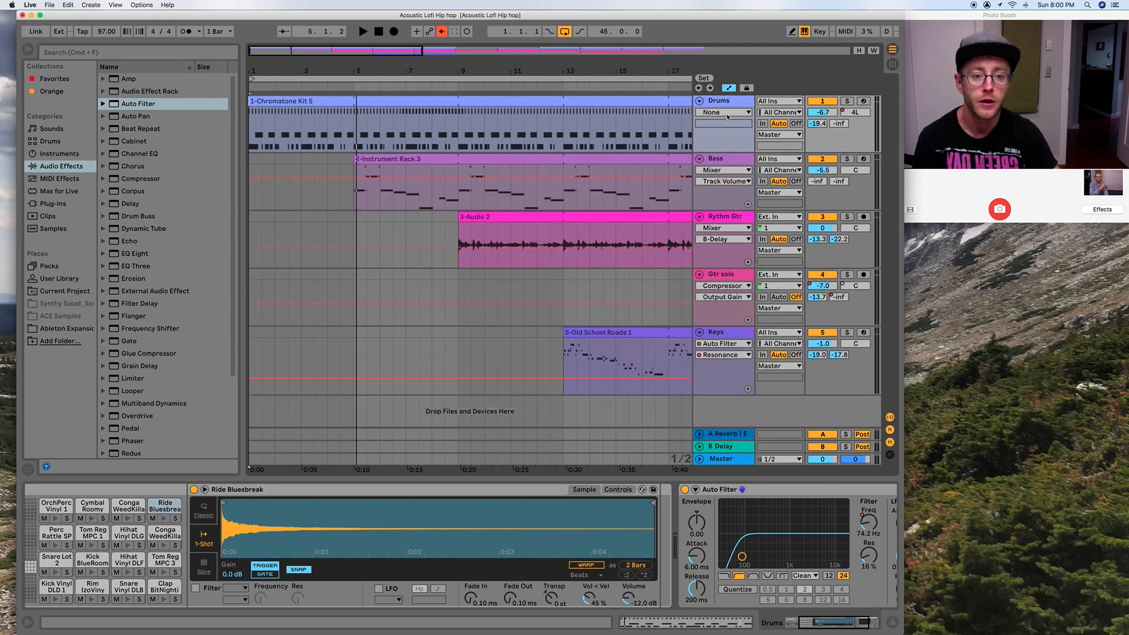
Show the Auto Filter Frequency automation on the Drums track in a lane of its own.
click(727, 115)
click(708, 517)
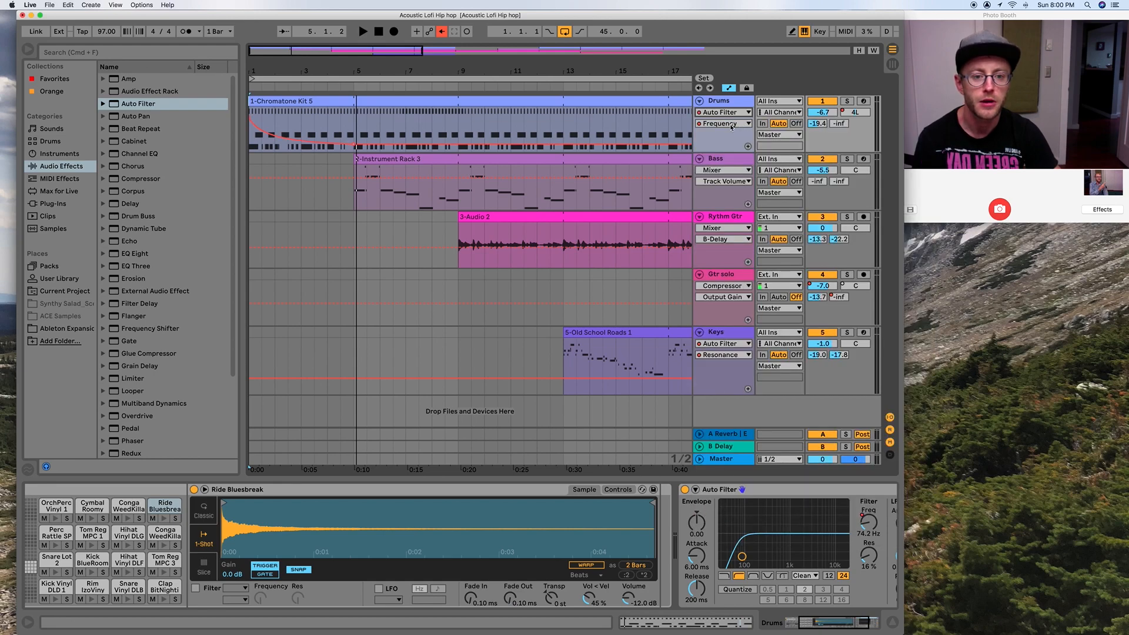
click(747, 147)
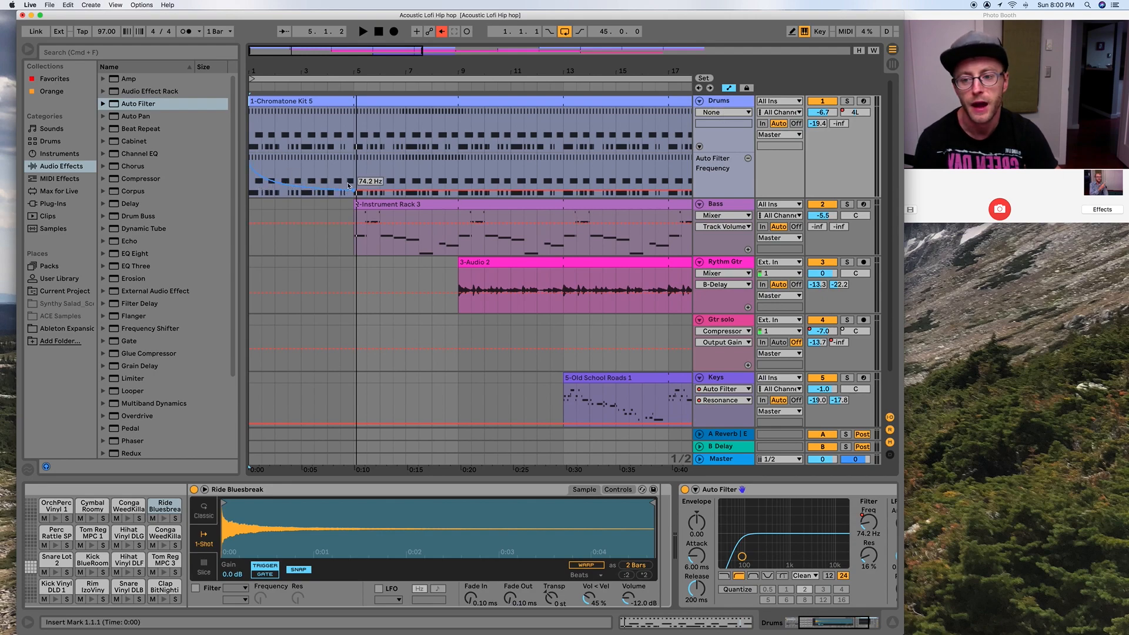
Copy the Drums filter frequency automation from bar 1 to bar 5 and paste it at bar 29.
drag(353, 169, 249, 180)
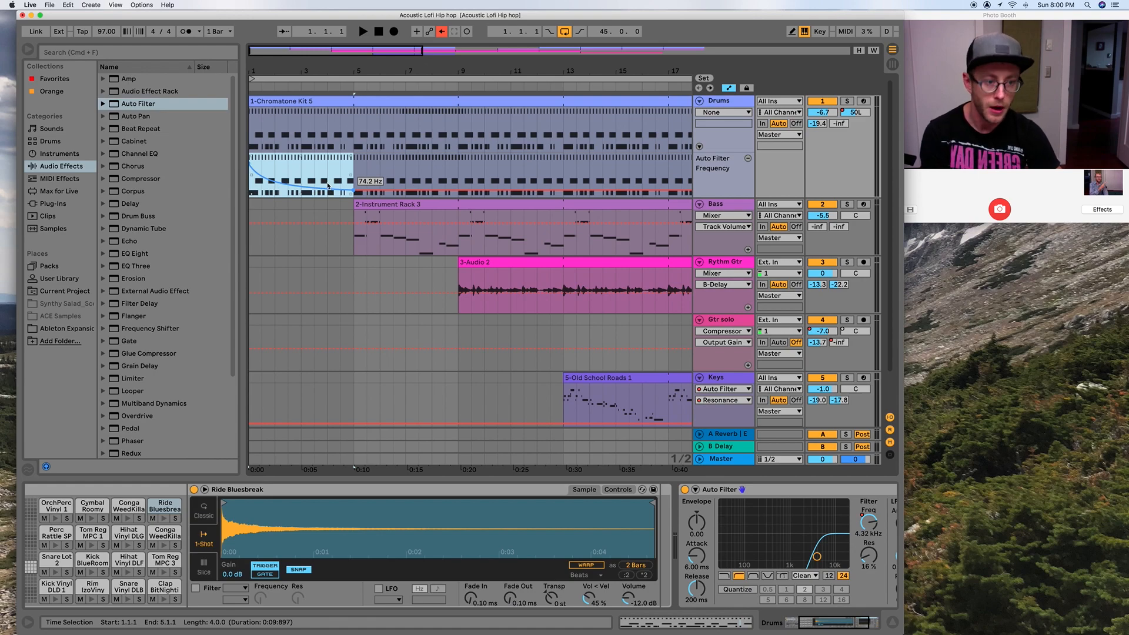
drag(562, 71, 341, 66)
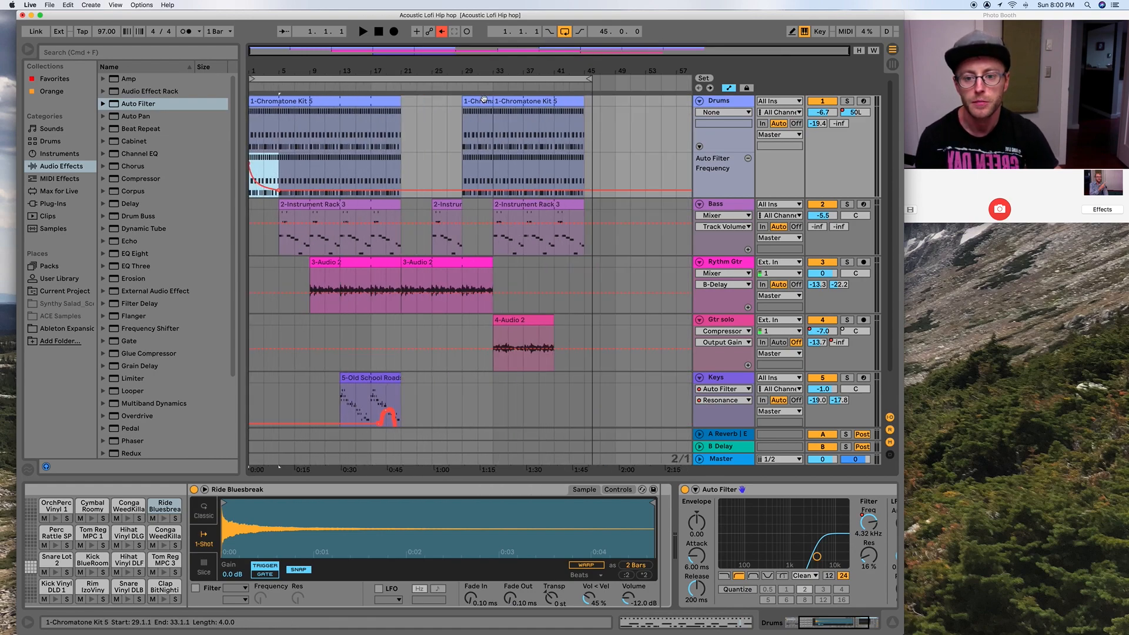
drag(468, 67, 463, 93)
click(449, 183)
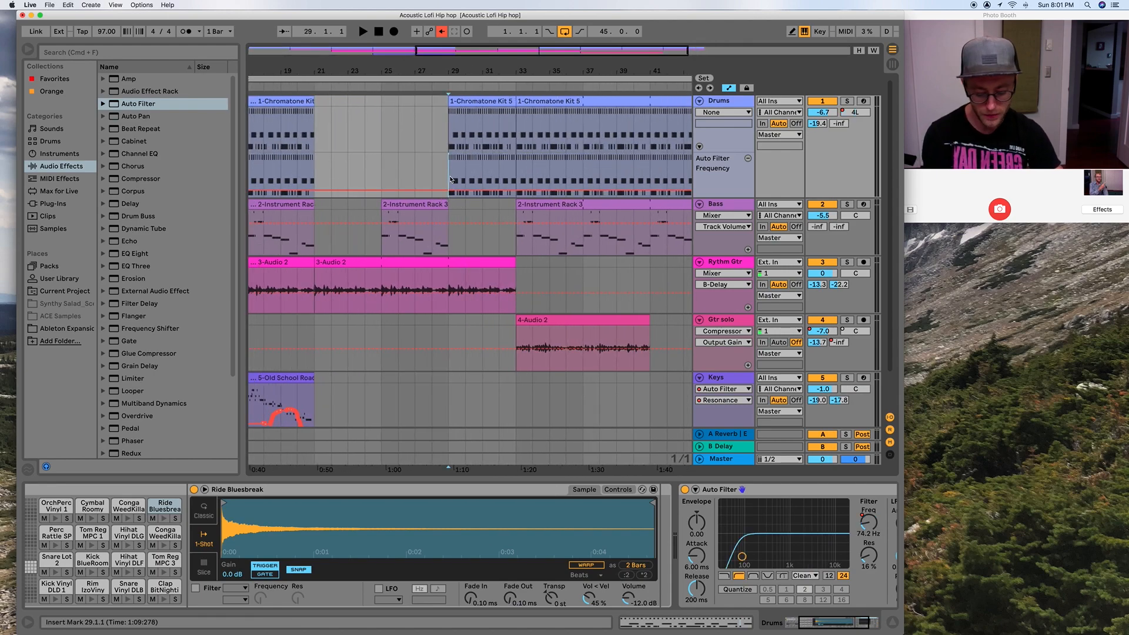
key(super+v)
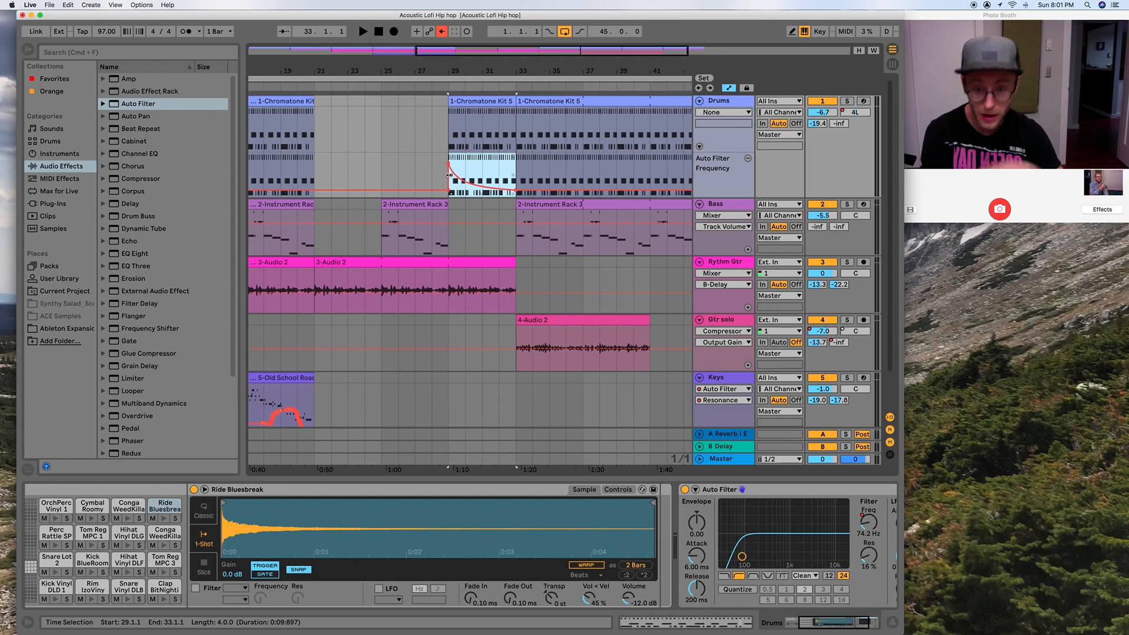
Play the arrangement from bar 29 to hear the pasted filter sweep, and stop playback.
click(446, 90)
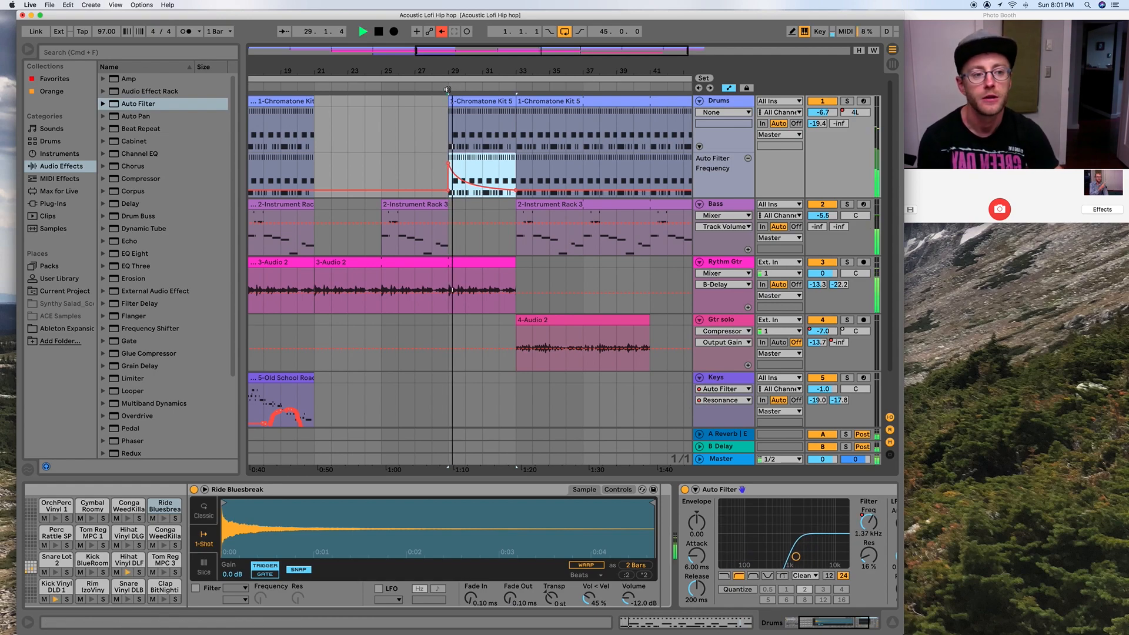
click(448, 90)
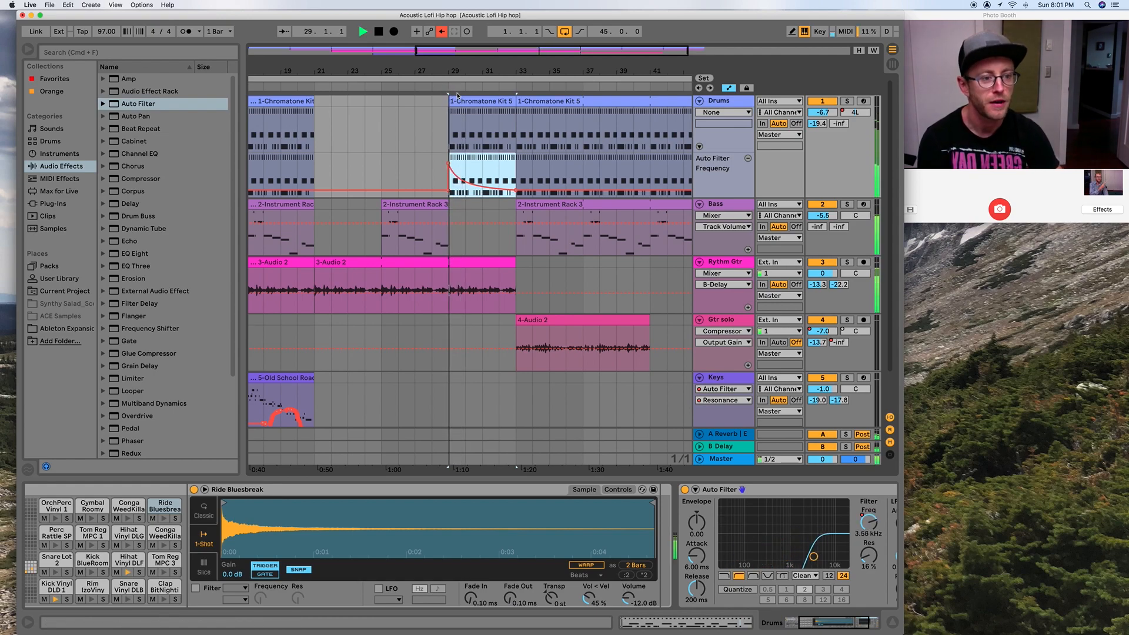
key(space)
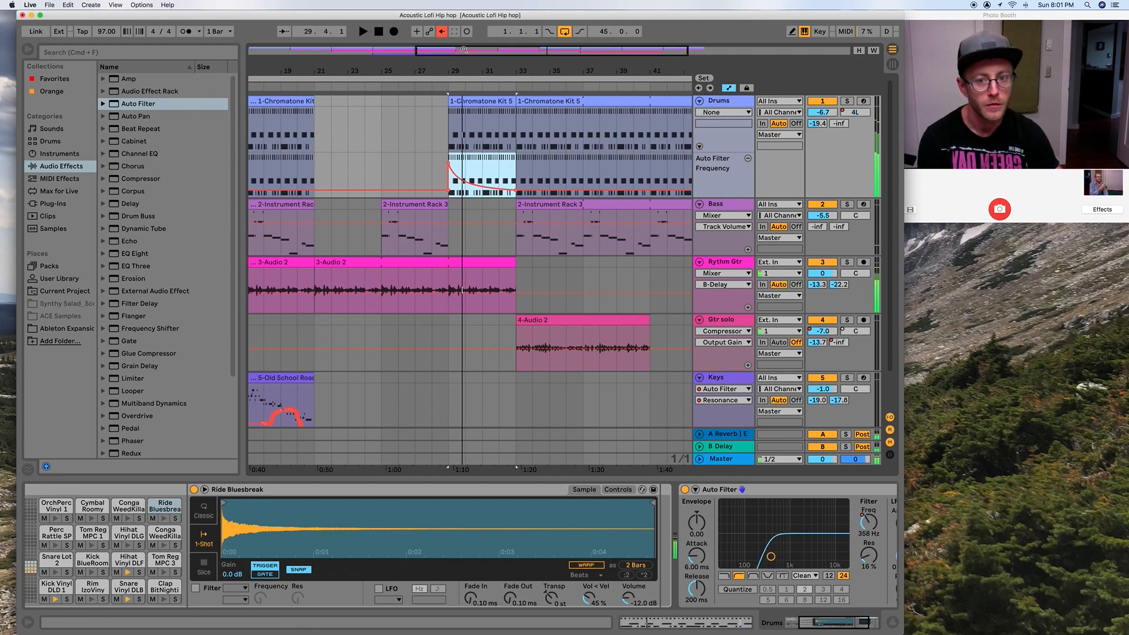
Show the Drums track's Mixer Track Panning automation in its own lane above the filter frequency lane.
drag(461, 65, 397, 76)
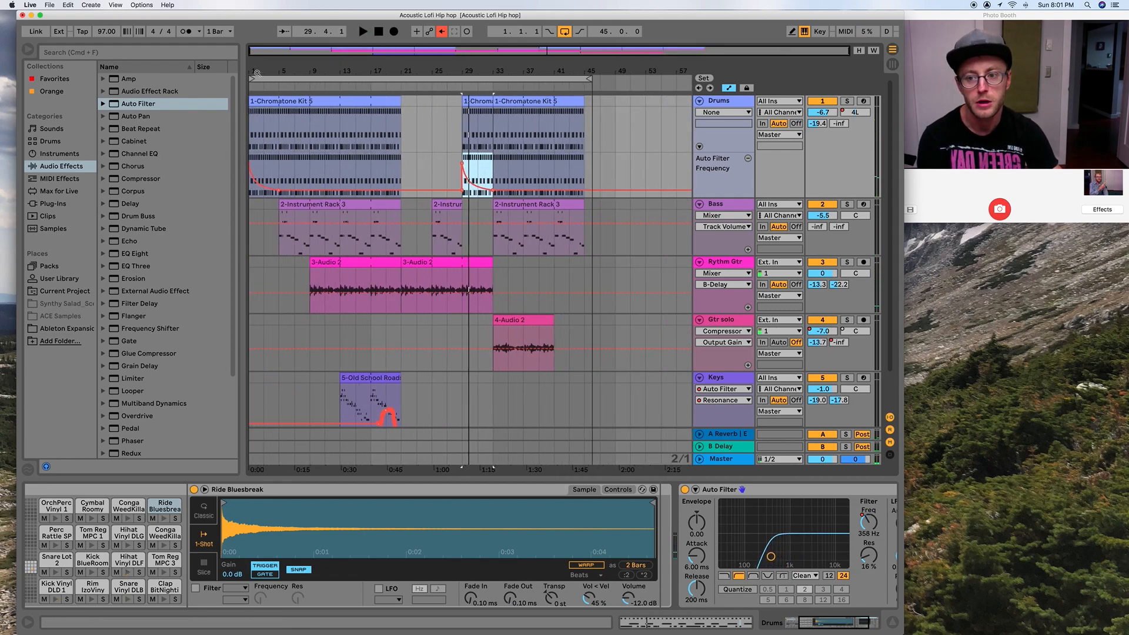
drag(257, 74, 283, 87)
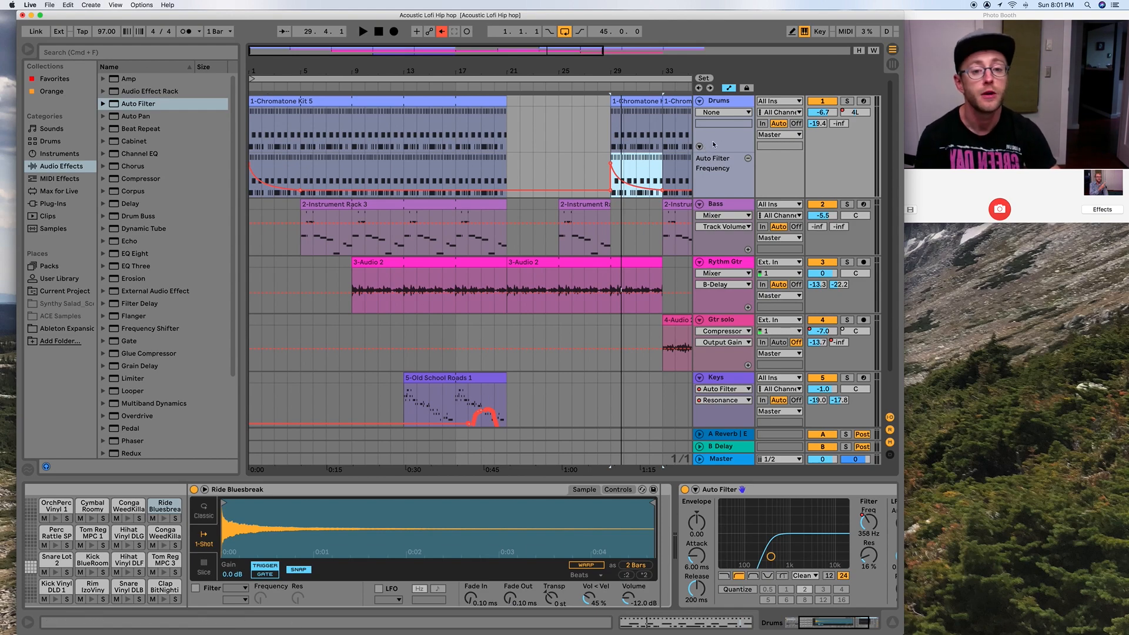
click(737, 113)
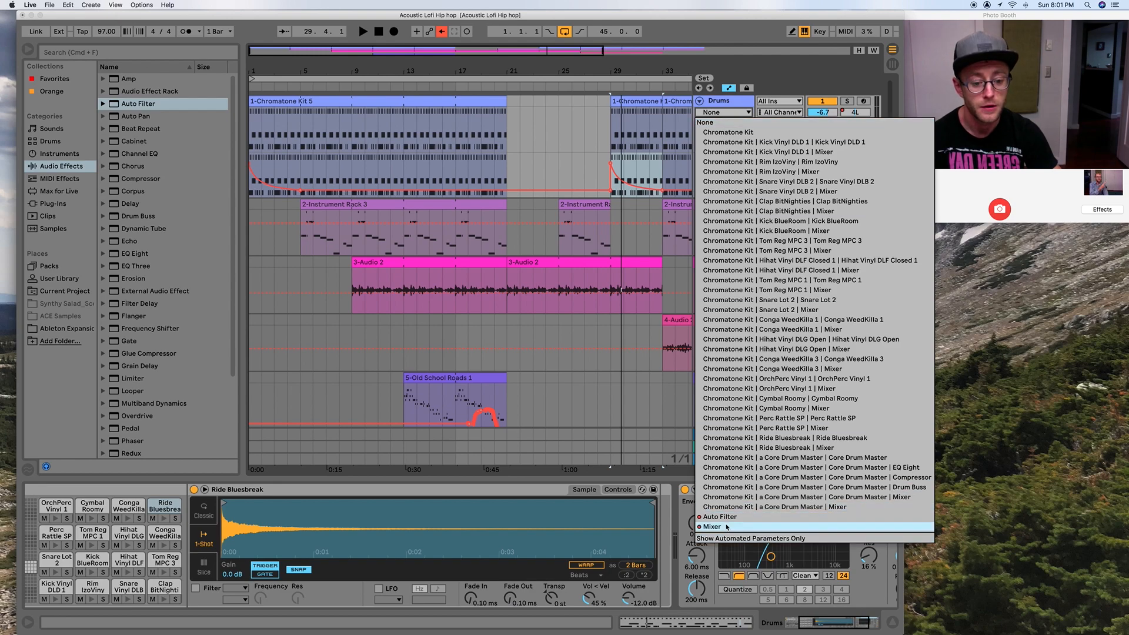
click(776, 526)
click(746, 146)
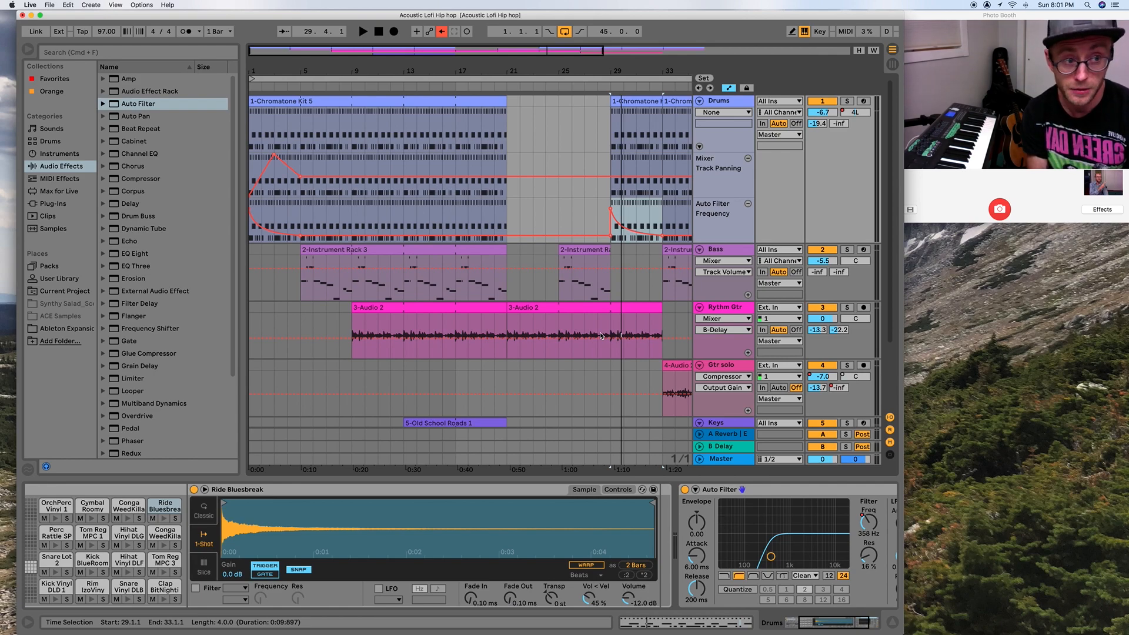
Map the Drums Track Volume to MIDI controller CC 74 with a minimum of -52.0 dB, and leave MIDI mapping mode.
key(super+m)
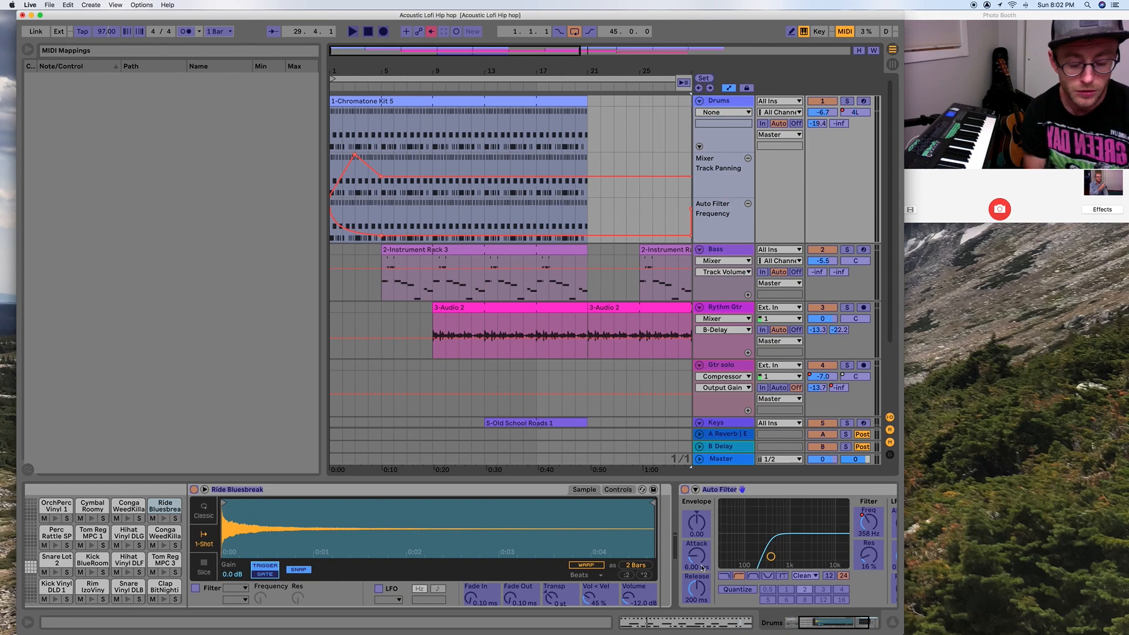
click(822, 113)
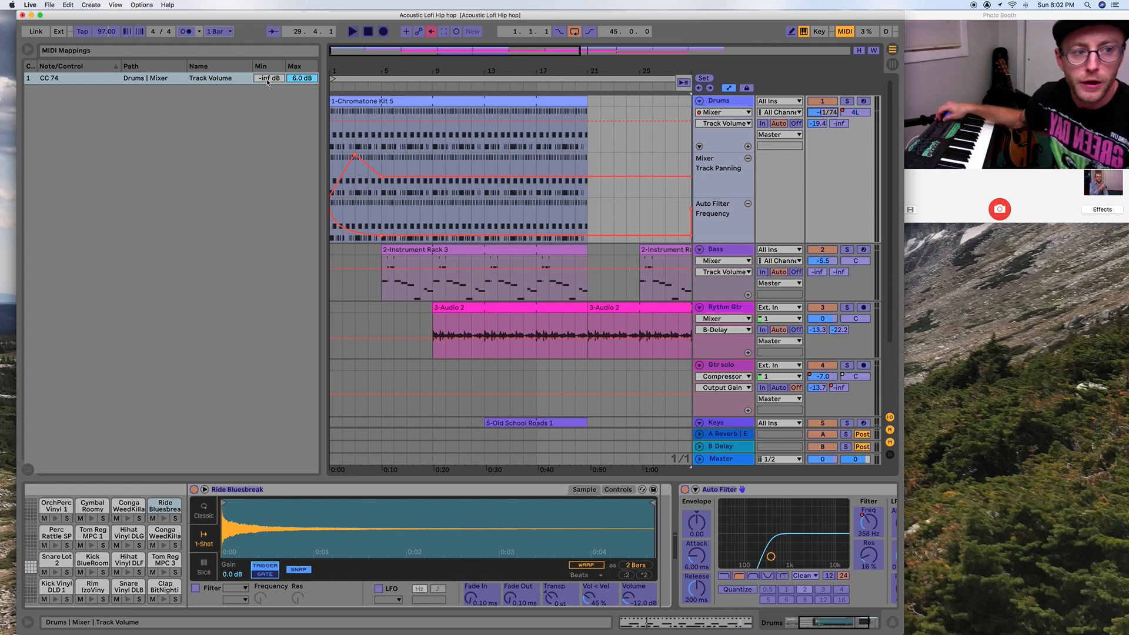
click(267, 80)
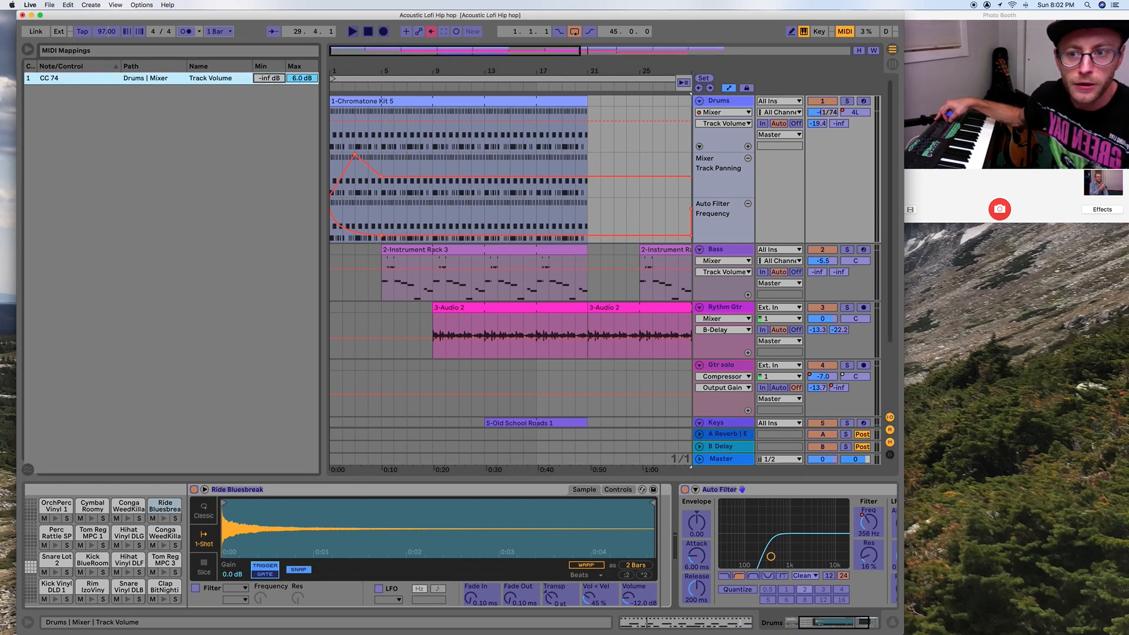
mouse_move(267, 80)
mouse_down()
mouse_move(267, 63)
mouse_move(267, 74)
mouse_up()
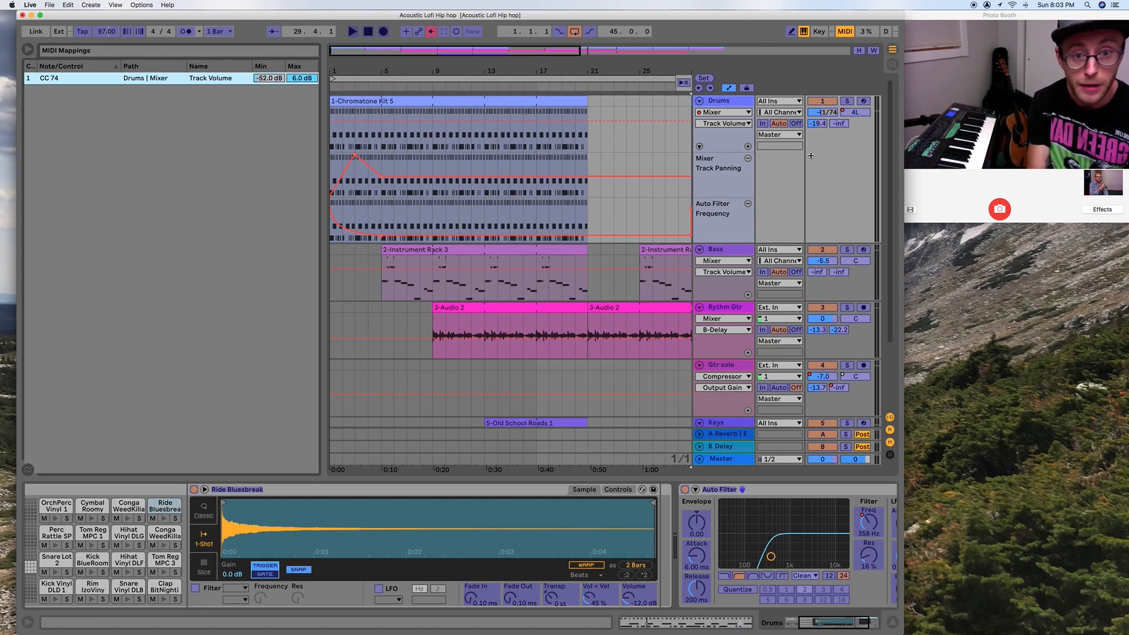
key(super+m)
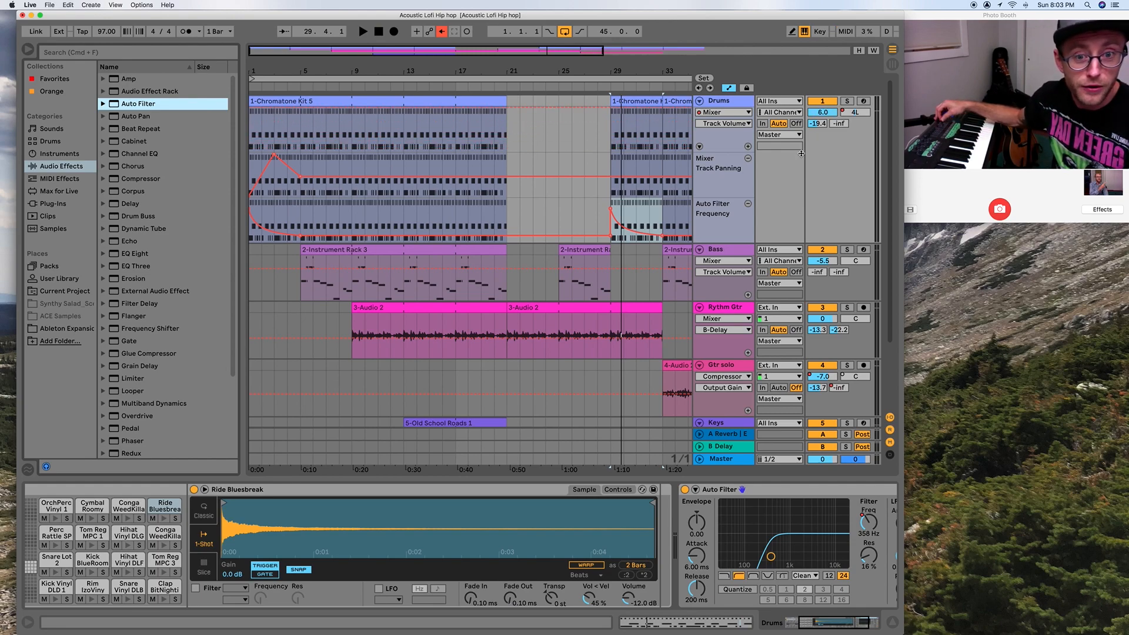
Play the arrangement from about bar 7 to try out the MIDI-mapped Drums volume.
click(327, 86)
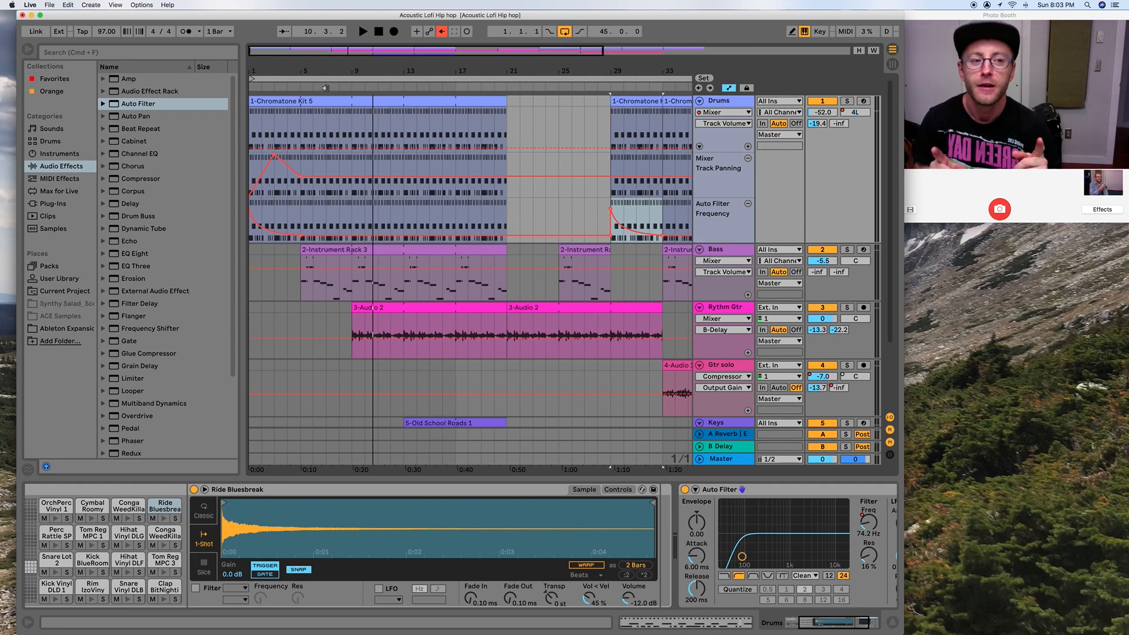
key(space)
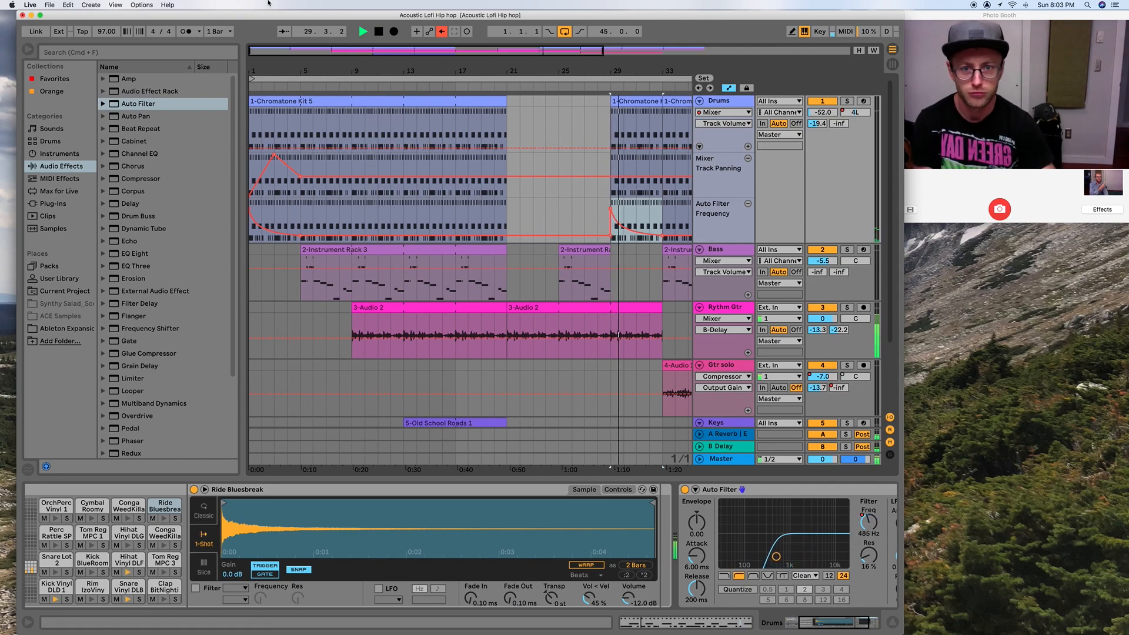